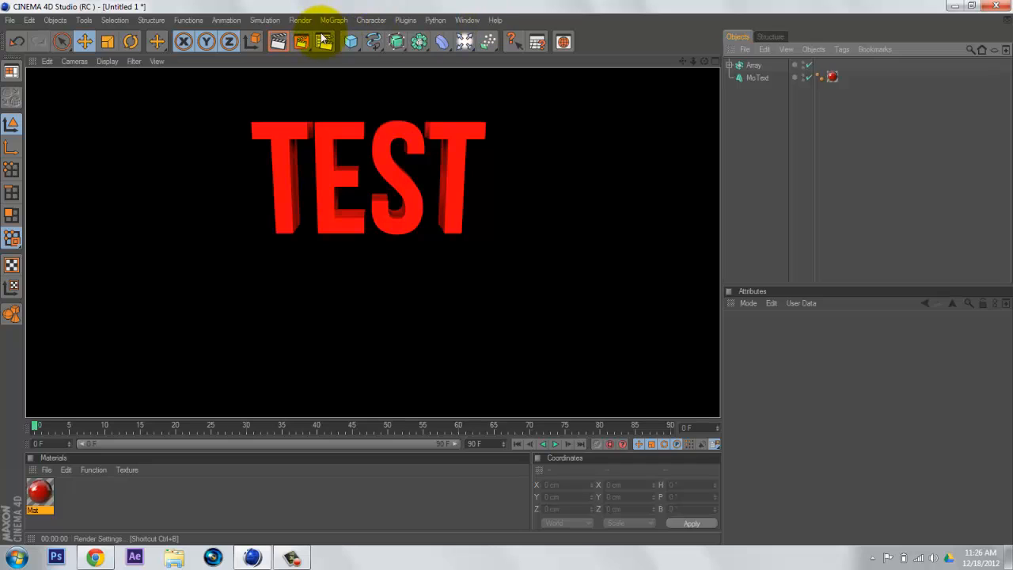
- Set the render output to the HDV/HDTV 720 29.97 film/video preset, keeping the frame range at Current Frame
{"action": "left_click", "coordinate": [325, 41]}
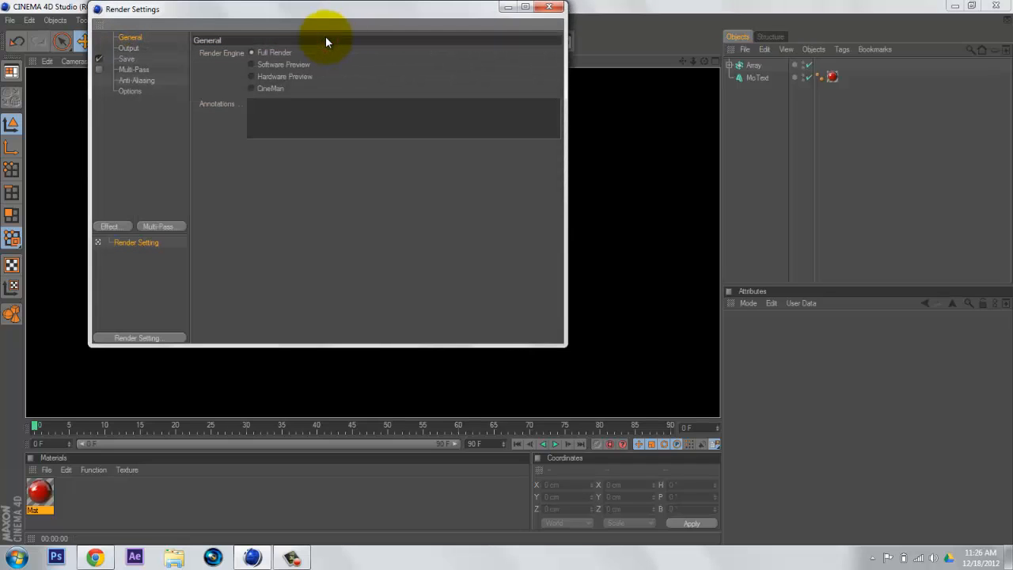
{"action": "left_click", "coordinate": [128, 48]}
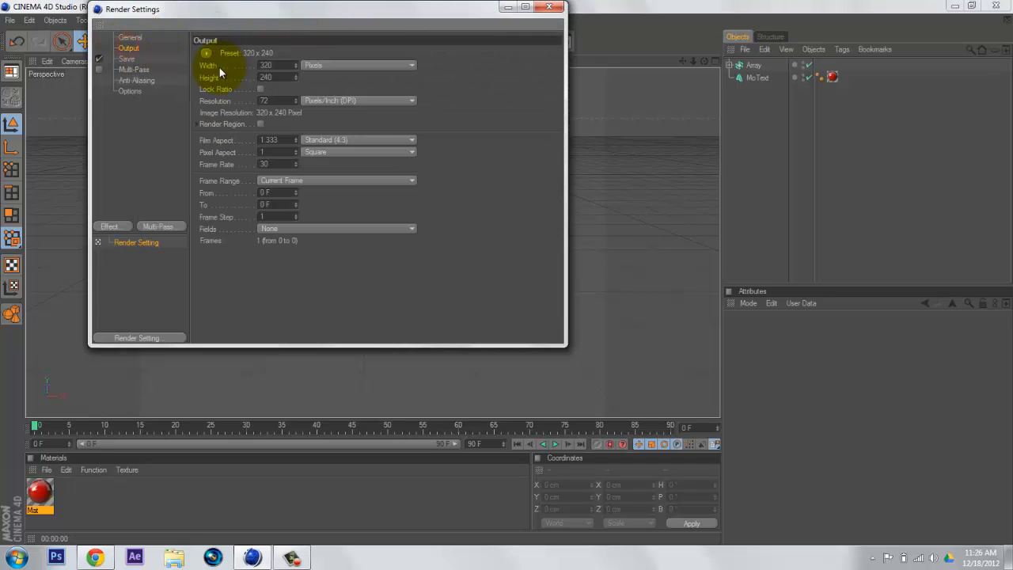
{"action": "left_click", "coordinate": [208, 57]}
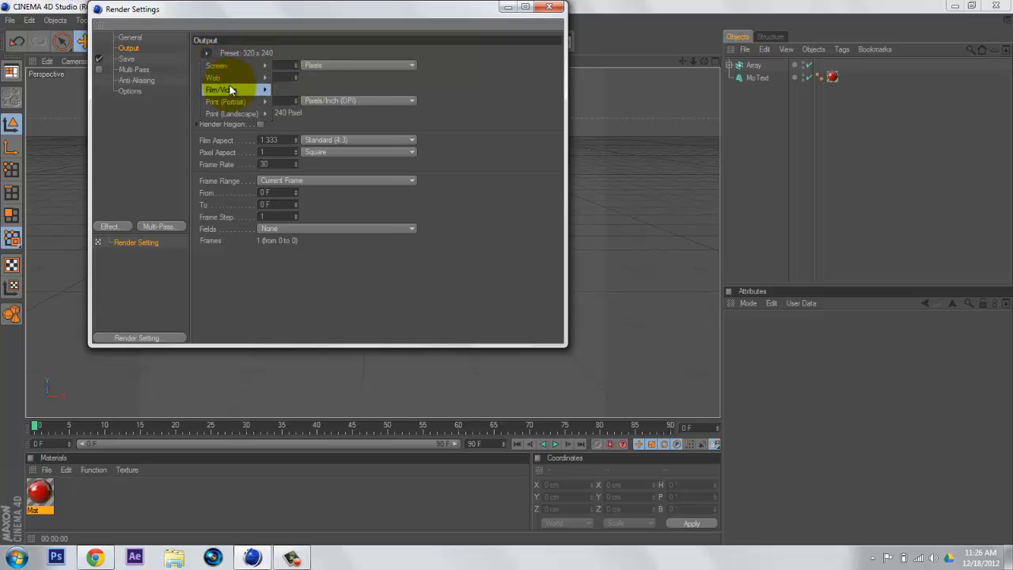
{"action": "mouse_move", "coordinate": [229, 87]}
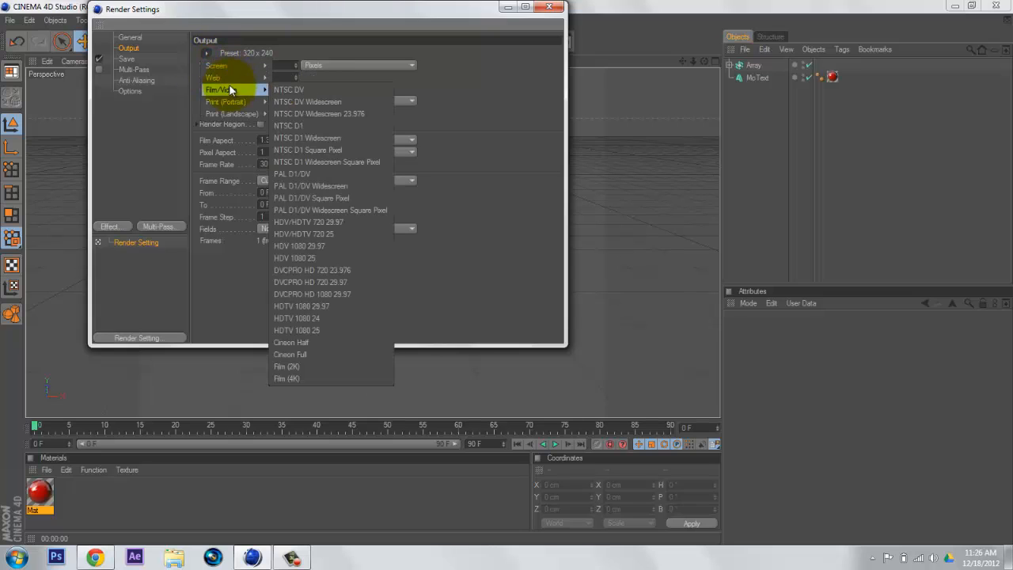
{"action": "left_click", "coordinate": [337, 225]}
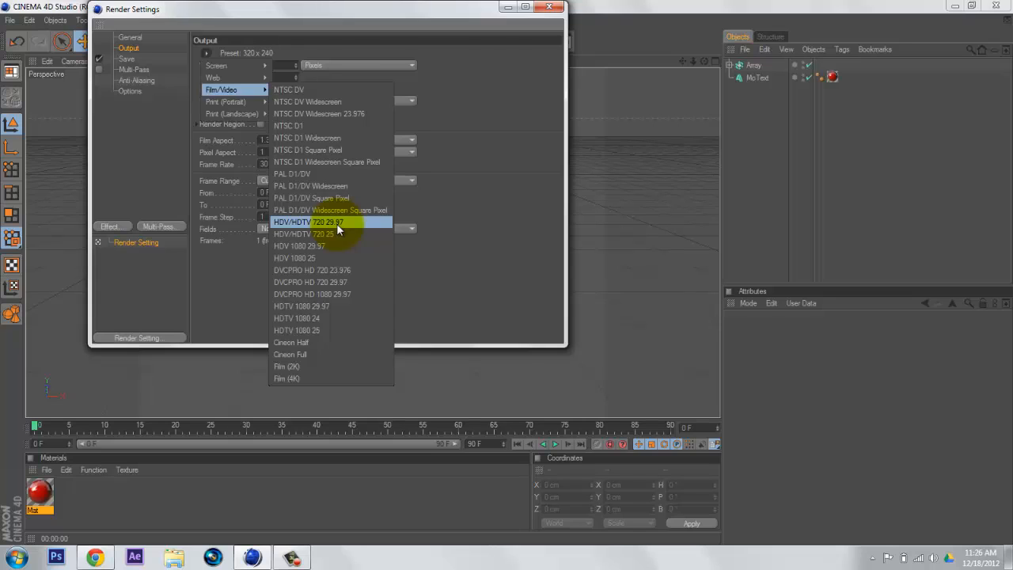
{"action": "left_click", "coordinate": [336, 223]}
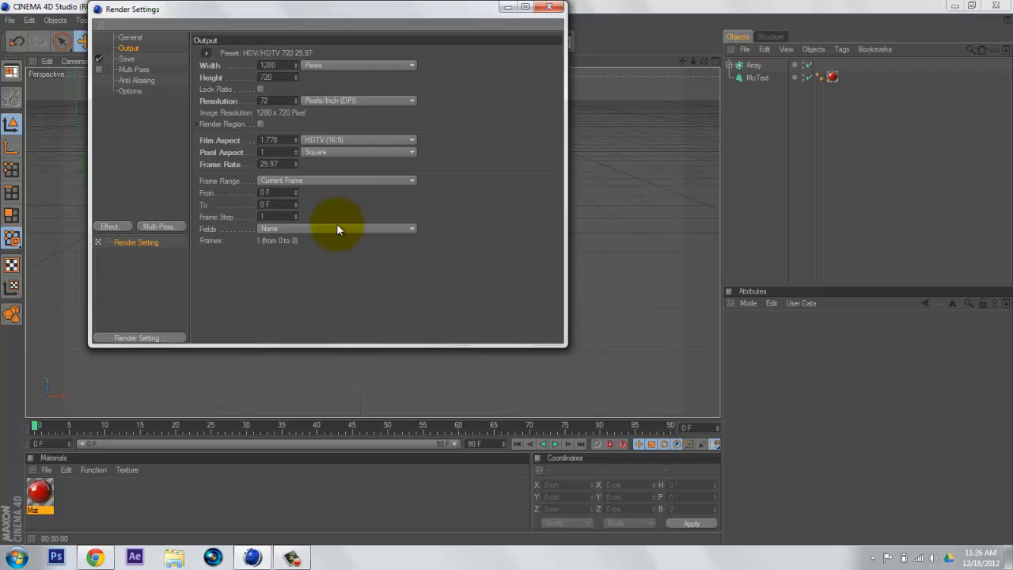
{"action": "left_click", "coordinate": [324, 180]}
{"action": "left_click", "coordinate": [324, 180]}
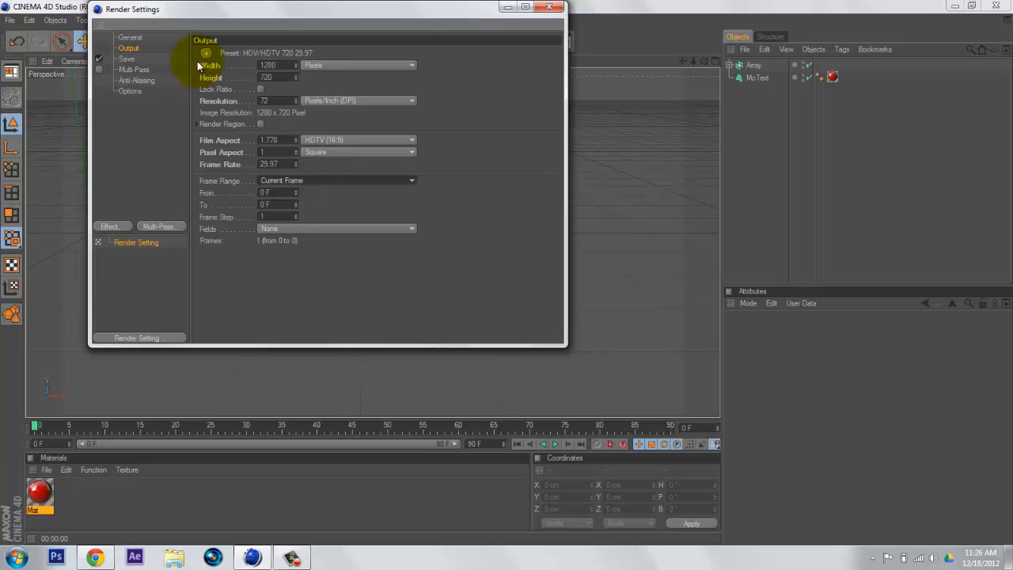
- Set the render to save on the Desktop under the file name "test youtube"
{"action": "left_click", "coordinate": [132, 61]}
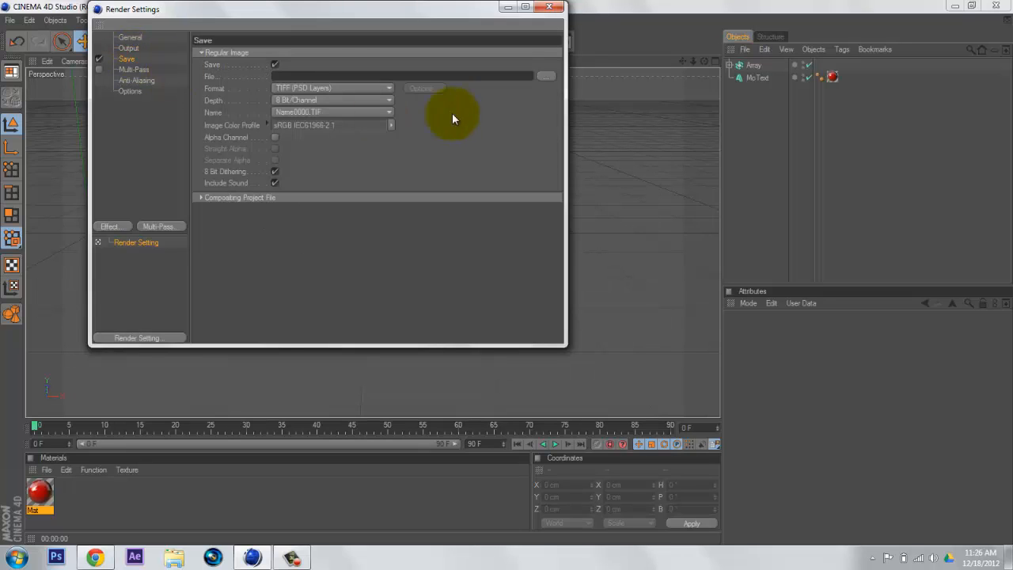
{"action": "left_click", "coordinate": [548, 76]}
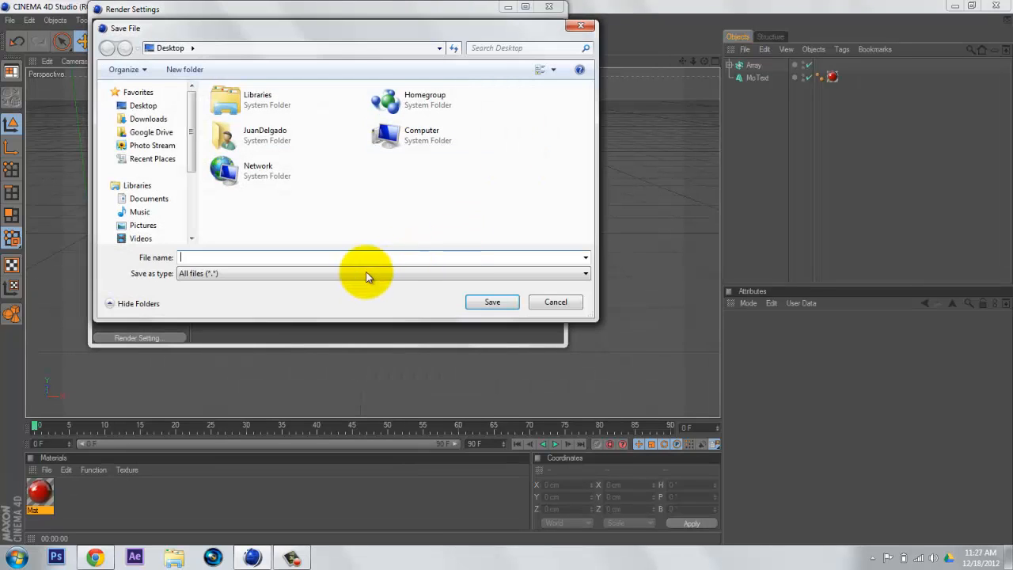
{"action": "type", "text": "test "}
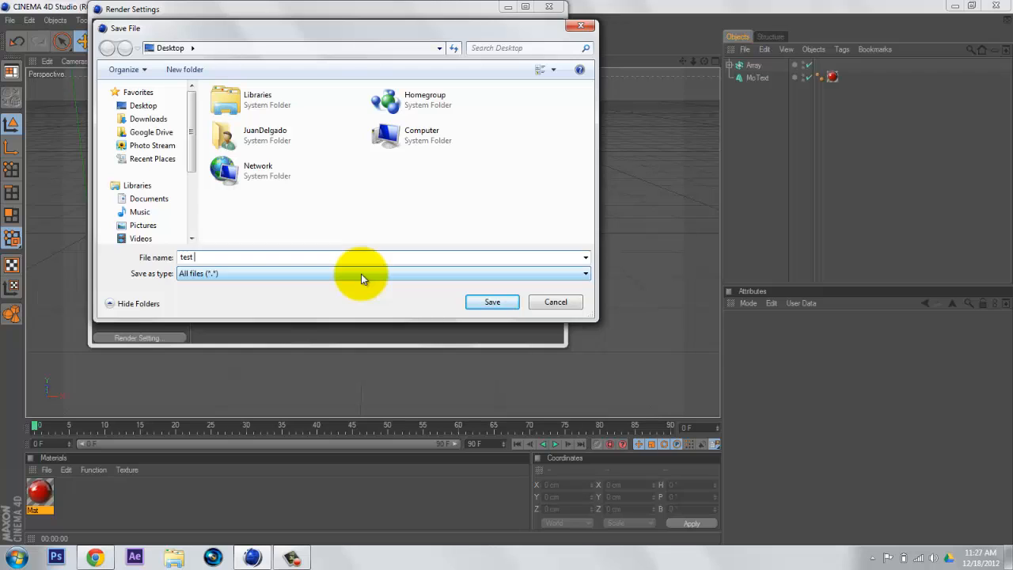
{"action": "type", "text": "youtube"}
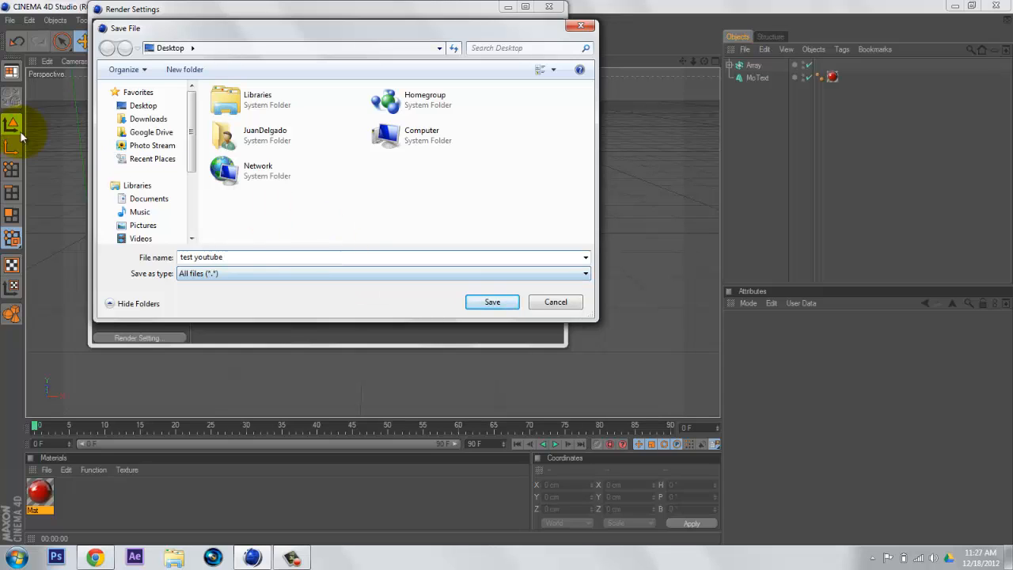
{"action": "left_click", "coordinate": [146, 106]}
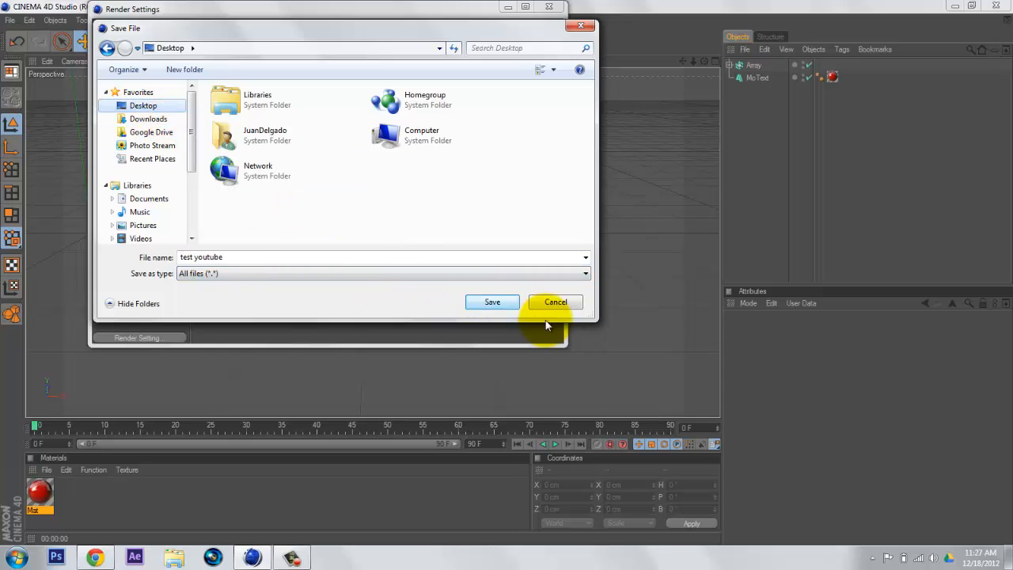
{"action": "left_click", "coordinate": [492, 302]}
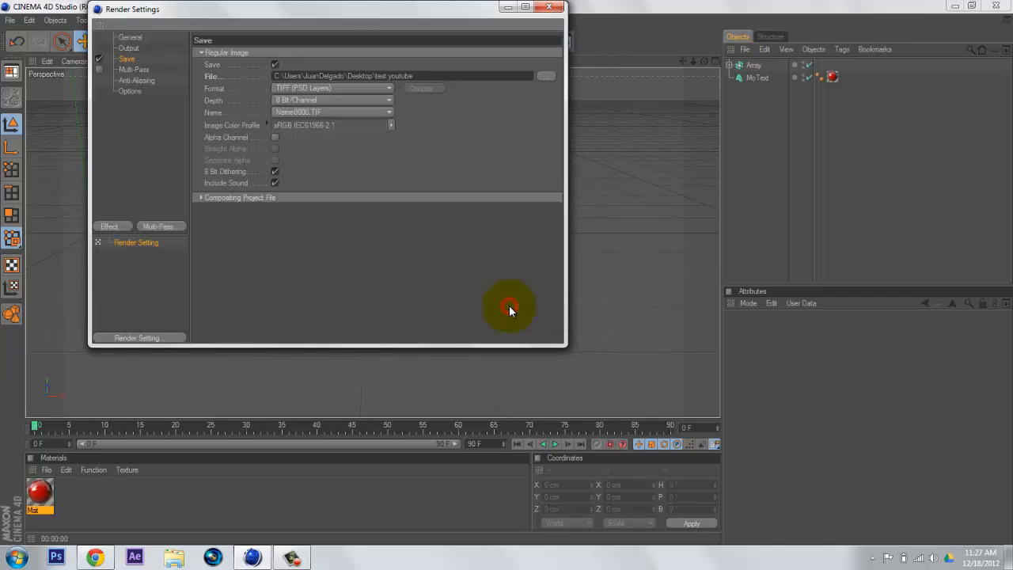
- Set the saved image format to QuickTime PNG and enable its alpha channel
{"action": "left_click", "coordinate": [311, 89]}
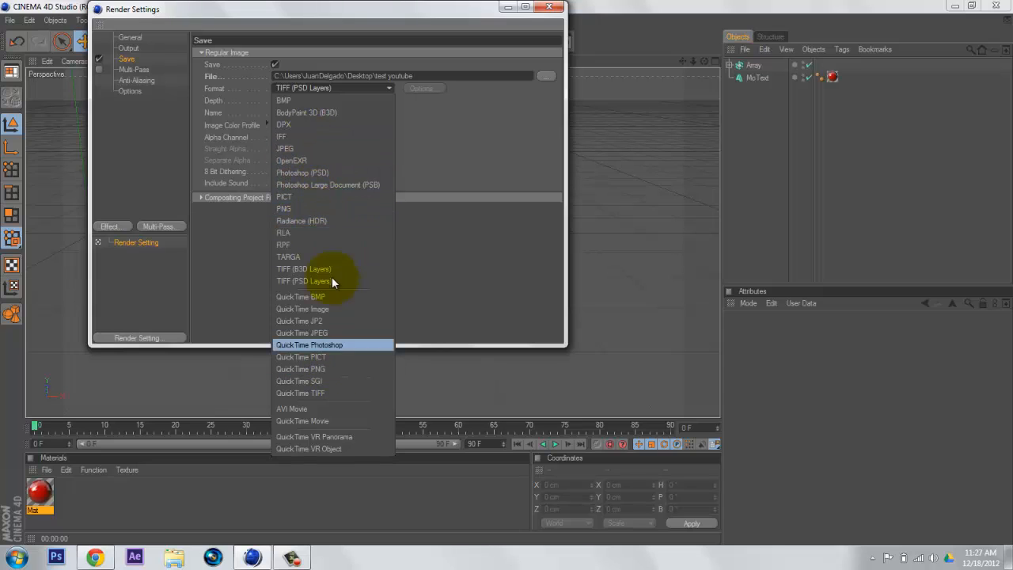
{"action": "left_click", "coordinate": [329, 368]}
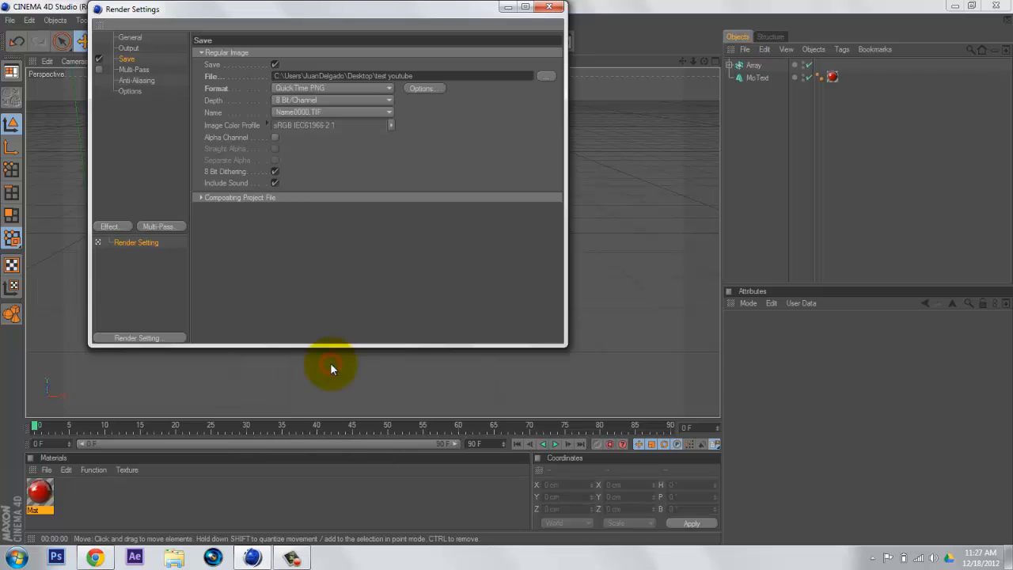
{"action": "left_click", "coordinate": [274, 138]}
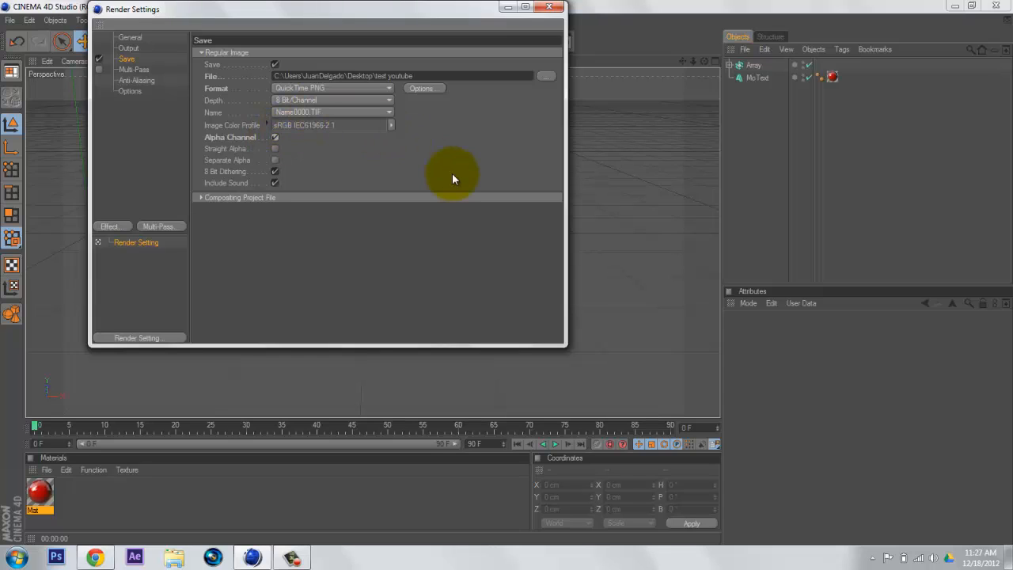
- Set the render's anti-aliasing to Best with a minimum level of 2x2
{"action": "left_click", "coordinate": [140, 80]}
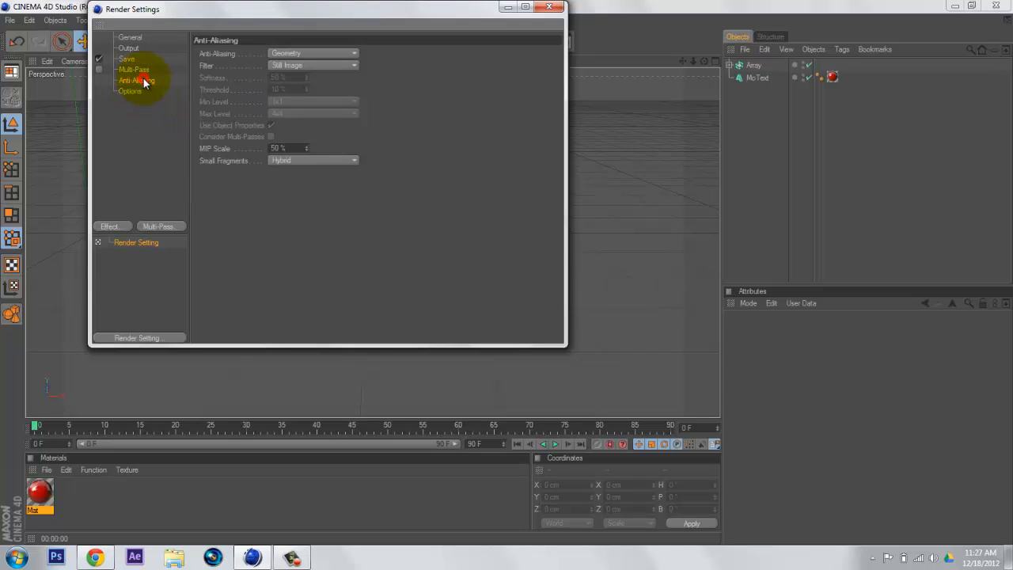
{"action": "left_click", "coordinate": [327, 52]}
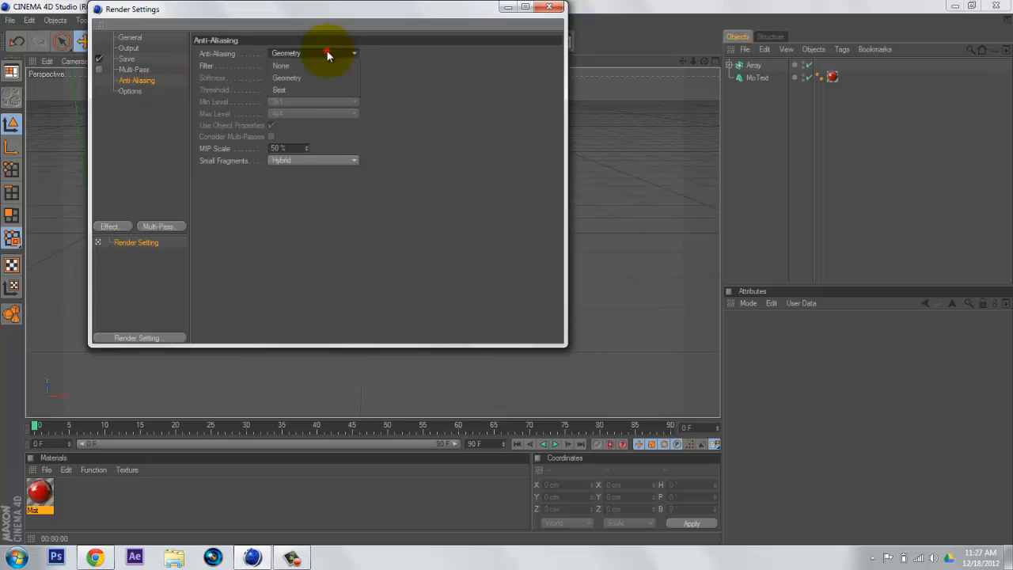
{"action": "left_click", "coordinate": [305, 89]}
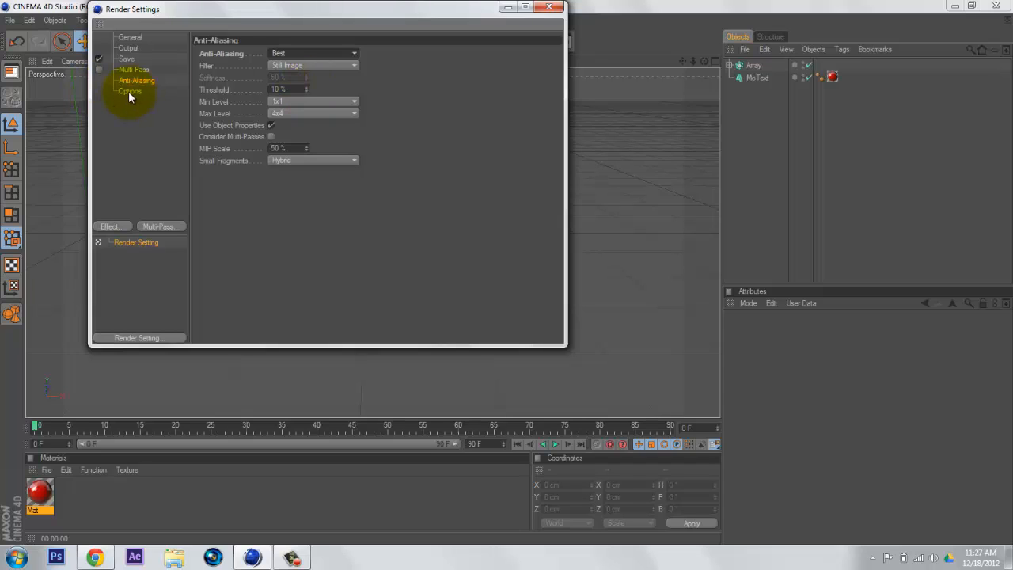
{"action": "left_click", "coordinate": [304, 116]}
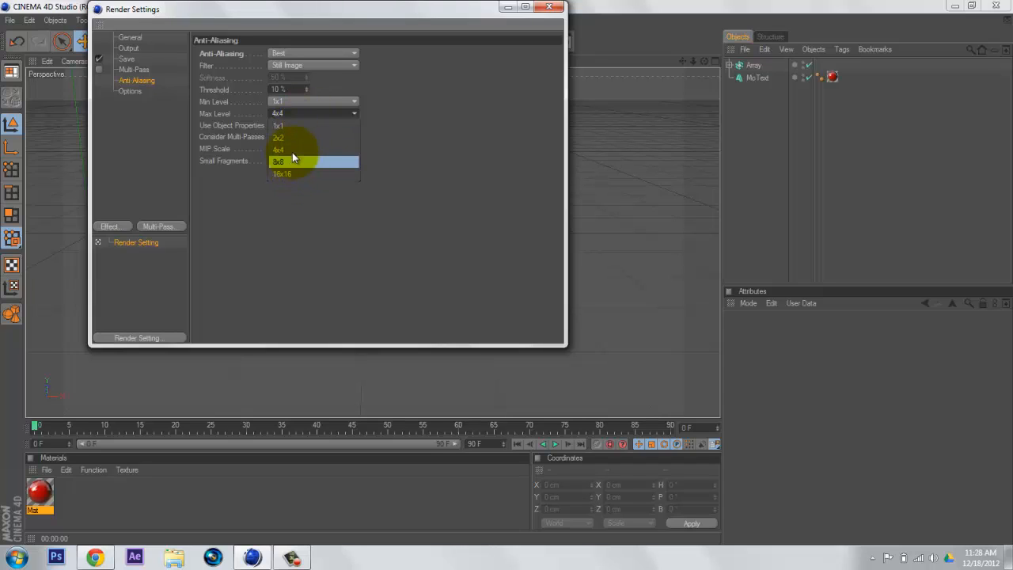
{"action": "left_click", "coordinate": [316, 113]}
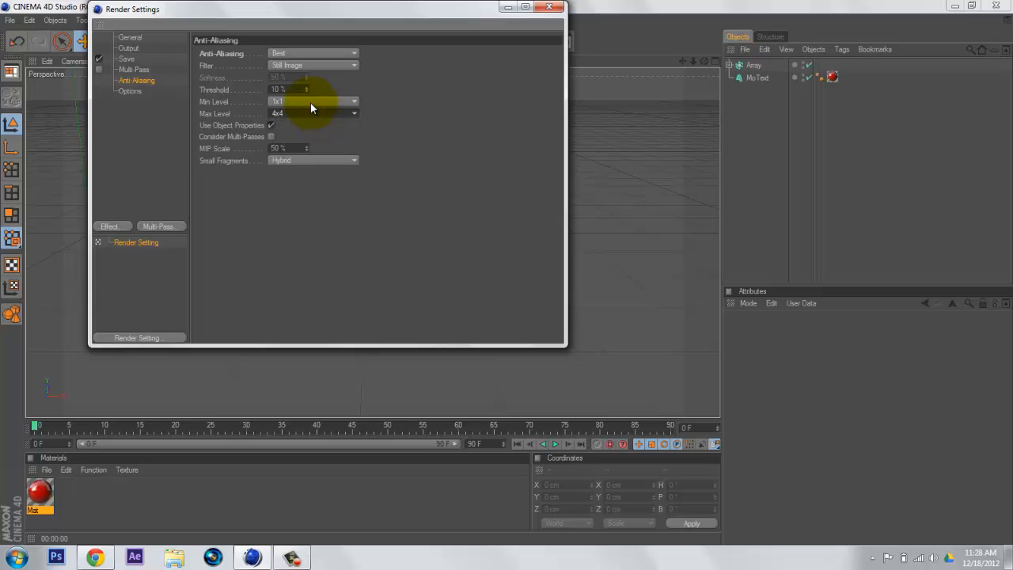
{"action": "left_click", "coordinate": [310, 103]}
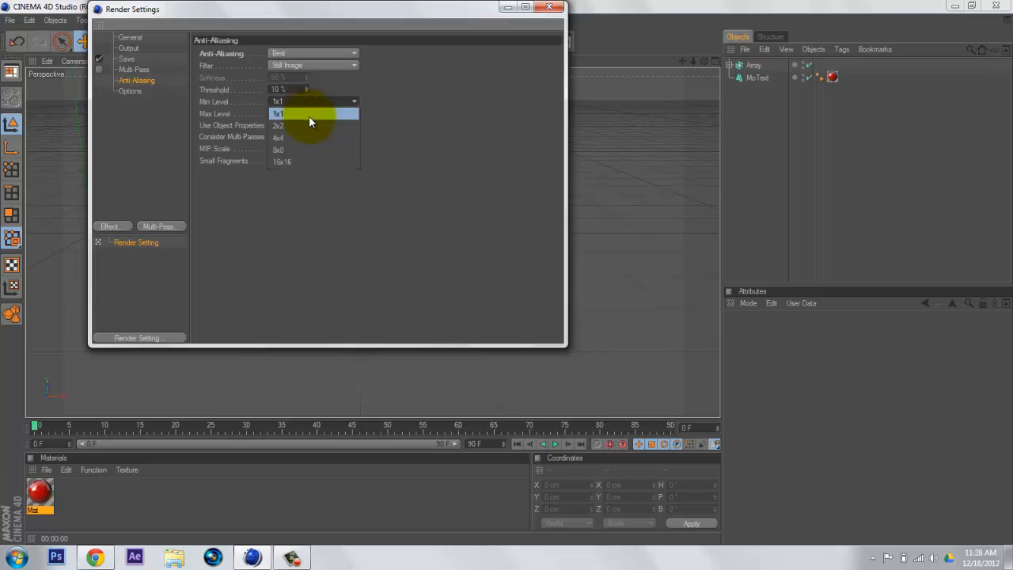
{"action": "left_click", "coordinate": [308, 126]}
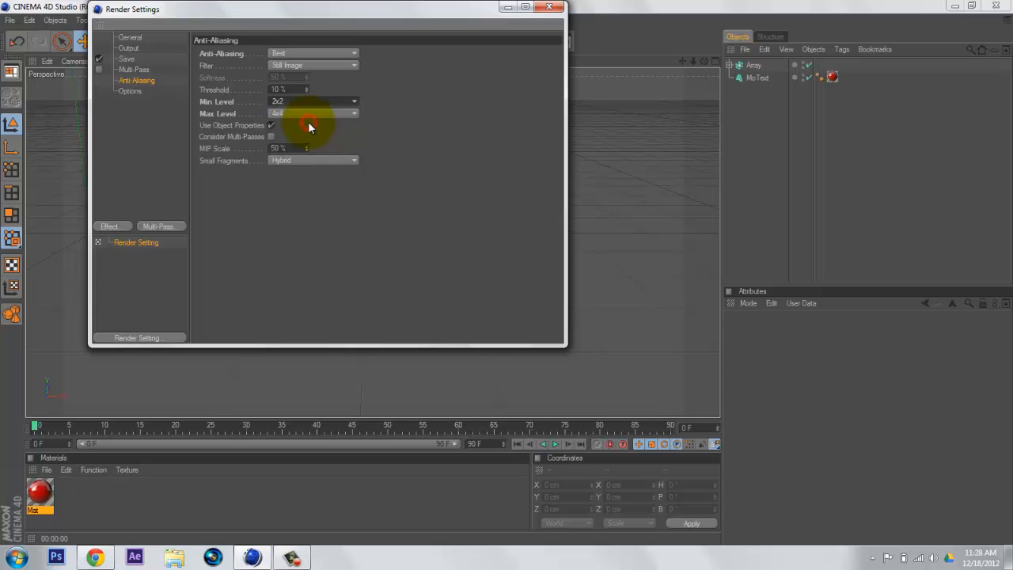
- Add the Global Illumination and Ambient Occlusion effects to the render settings and close the settings window
{"action": "left_click", "coordinate": [138, 93]}
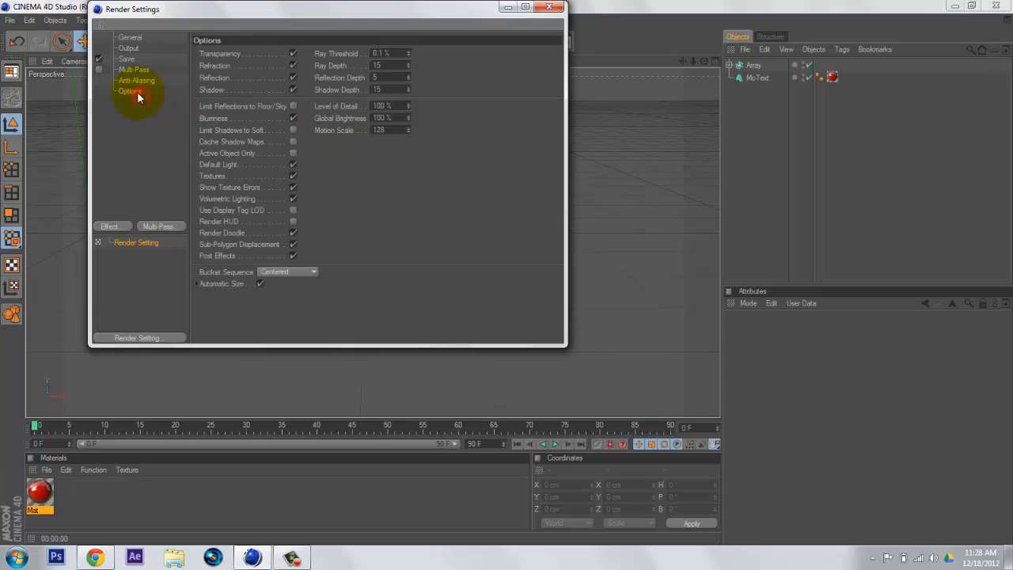
{"action": "left_click", "coordinate": [121, 227]}
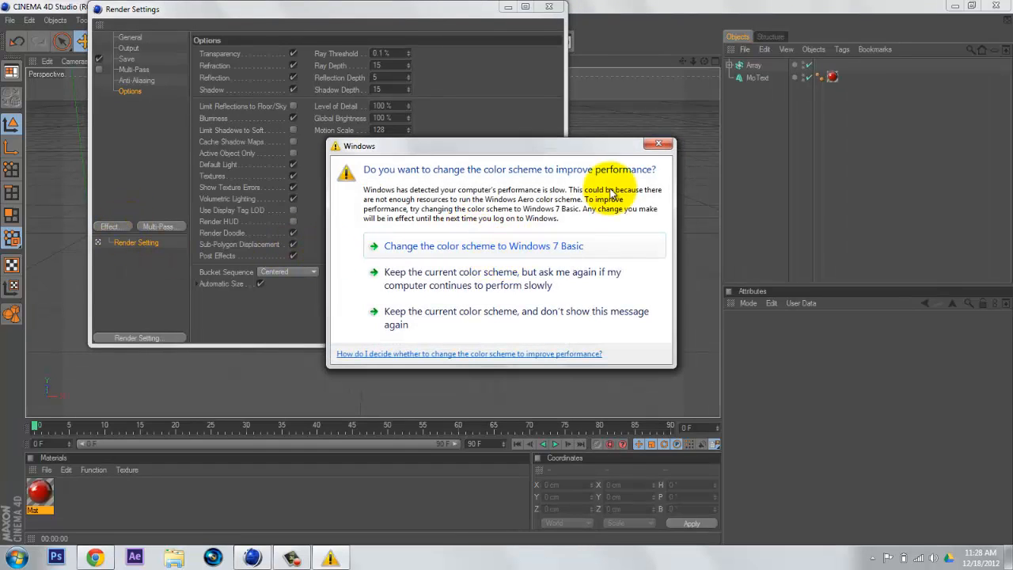
{"action": "left_click", "coordinate": [658, 144]}
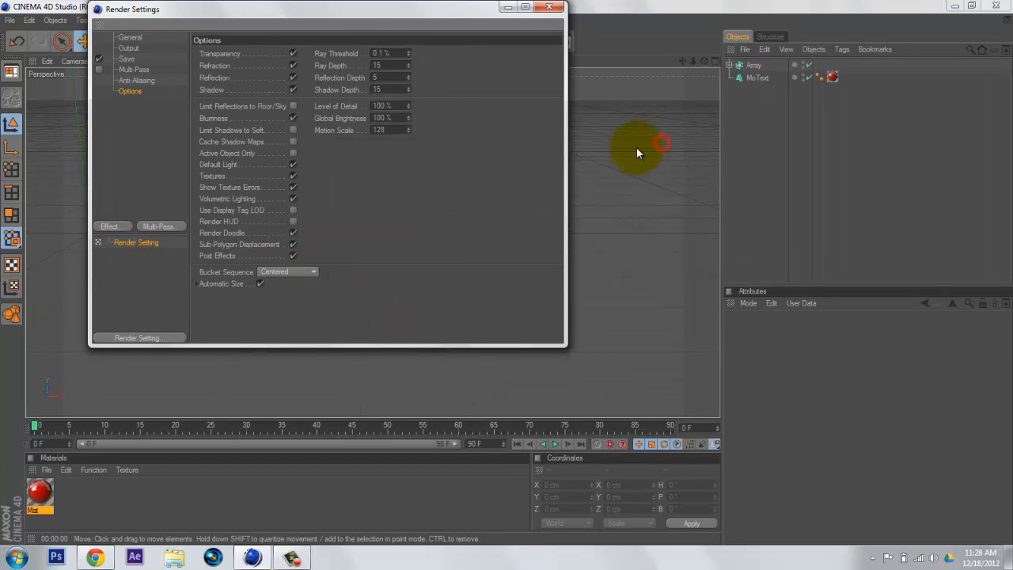
{"action": "left_click", "coordinate": [126, 229]}
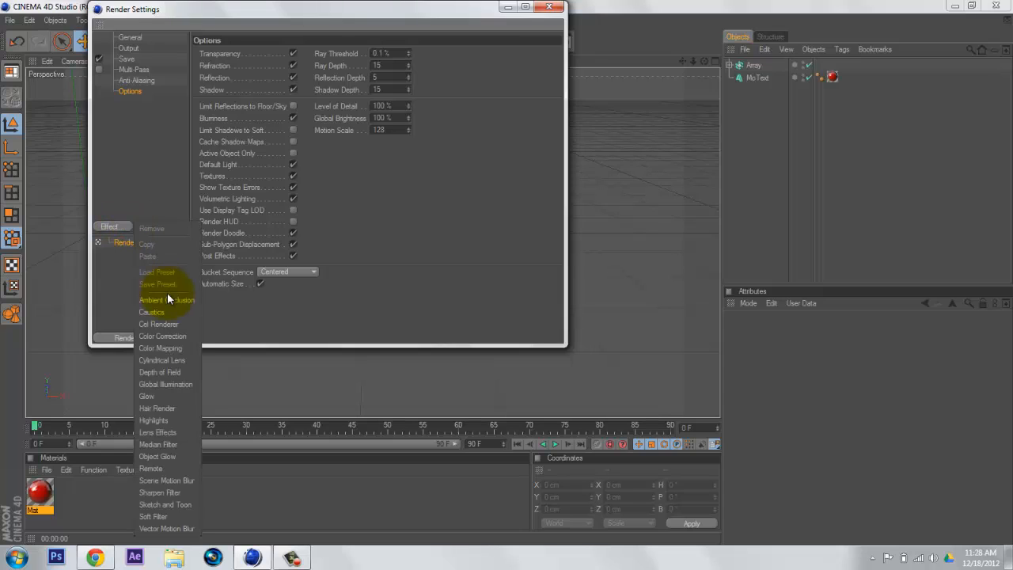
{"action": "left_click", "coordinate": [170, 384]}
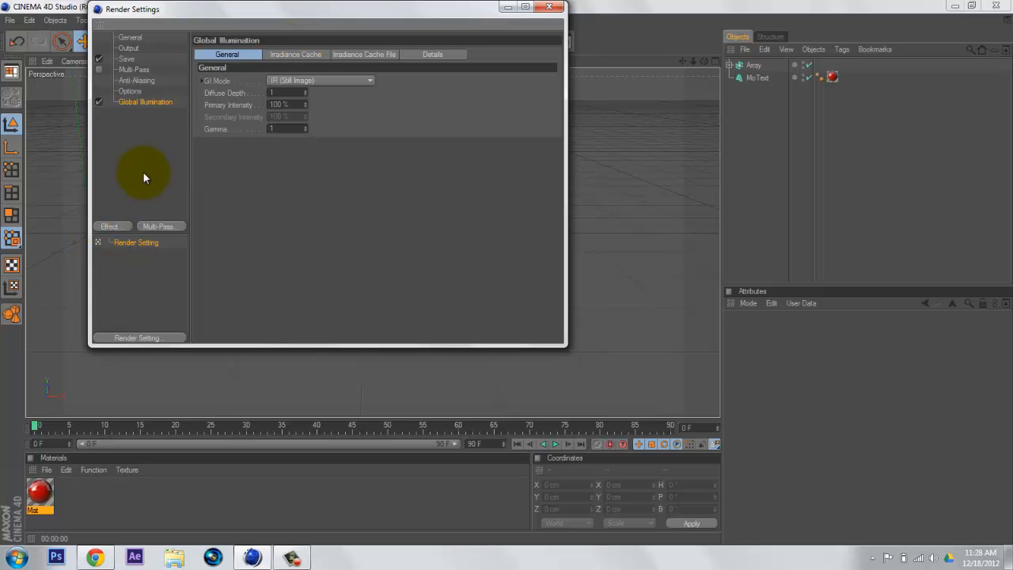
{"action": "left_click", "coordinate": [112, 226]}
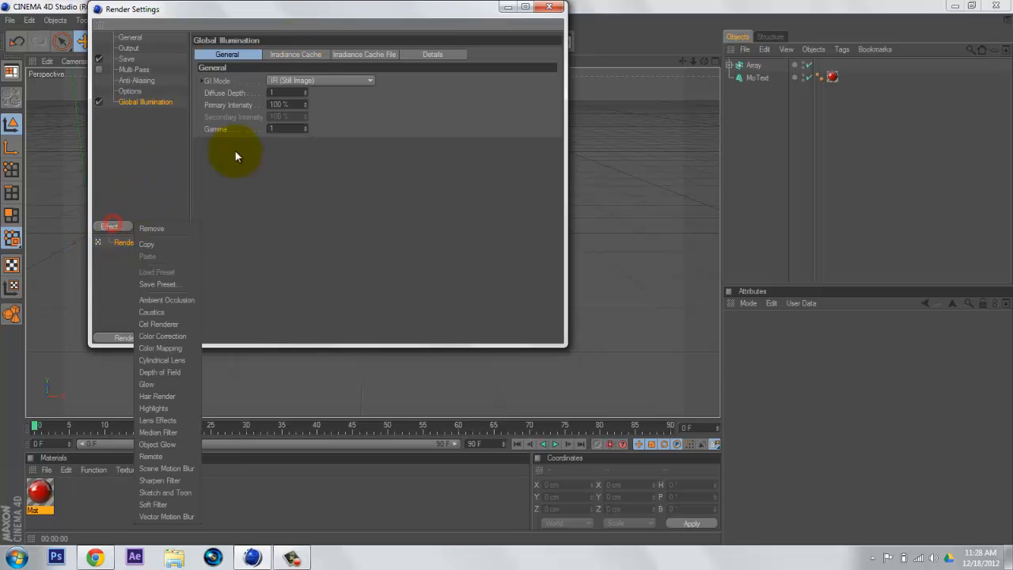
{"action": "left_click", "coordinate": [165, 300]}
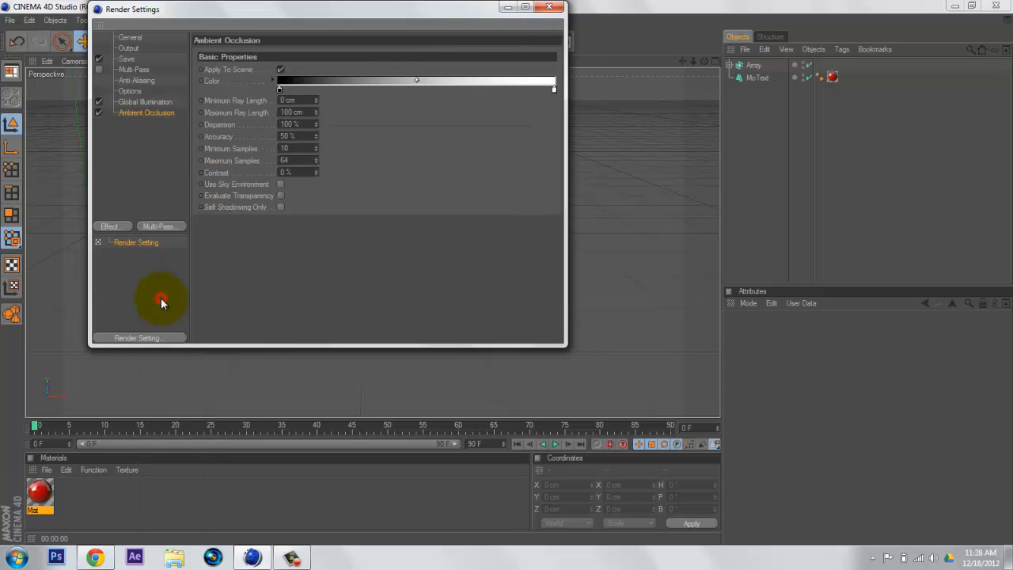
{"action": "left_click", "coordinate": [549, 7]}
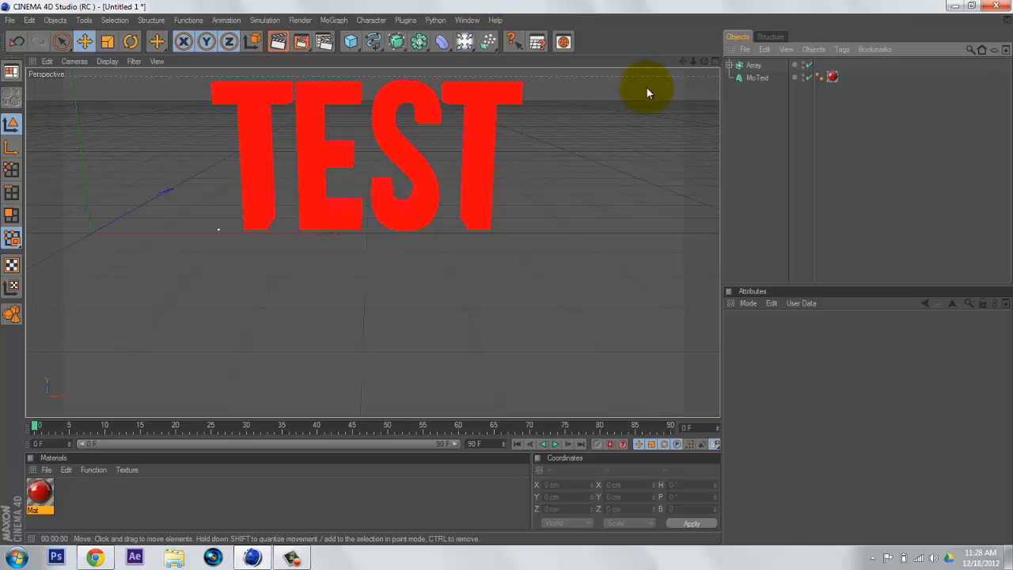
- Render the TEST text centred in the frame, first as a viewport preview and again to the Picture Viewer
{"action": "left_click_drag", "start_coordinate": [680, 61], "coordinate": [506, 273]}
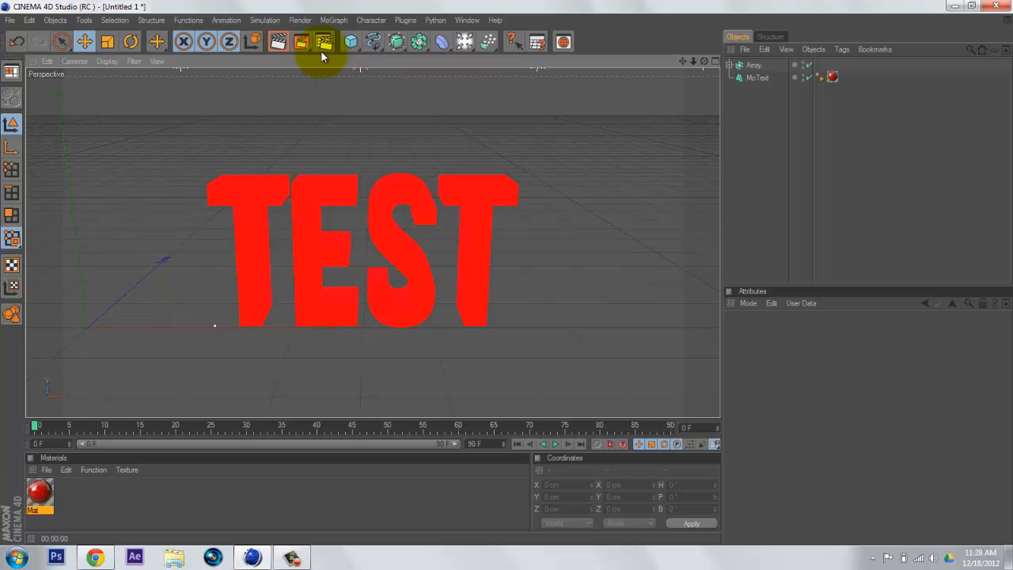
{"action": "left_click", "coordinate": [278, 42]}
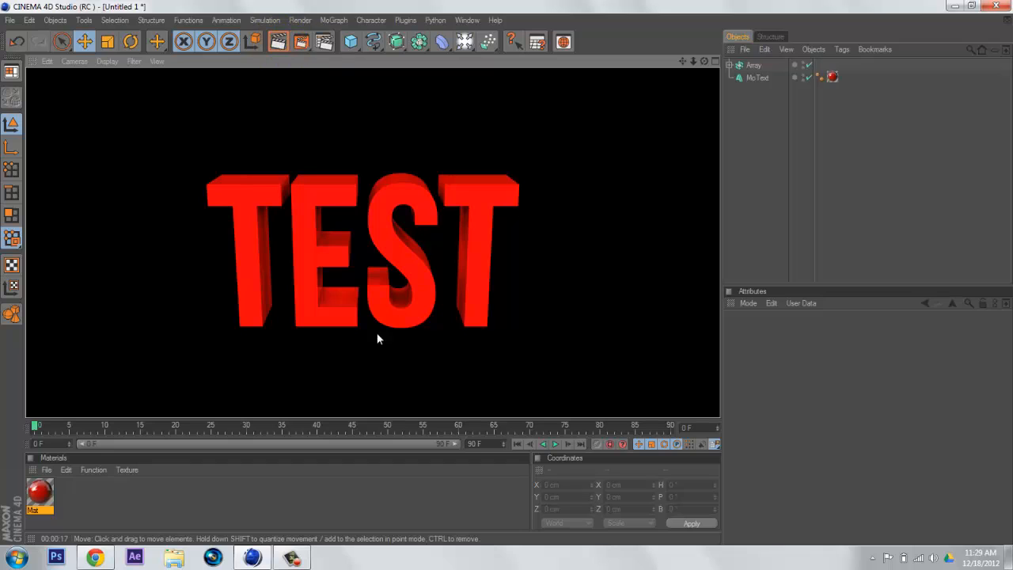
{"action": "left_click", "coordinate": [300, 41]}
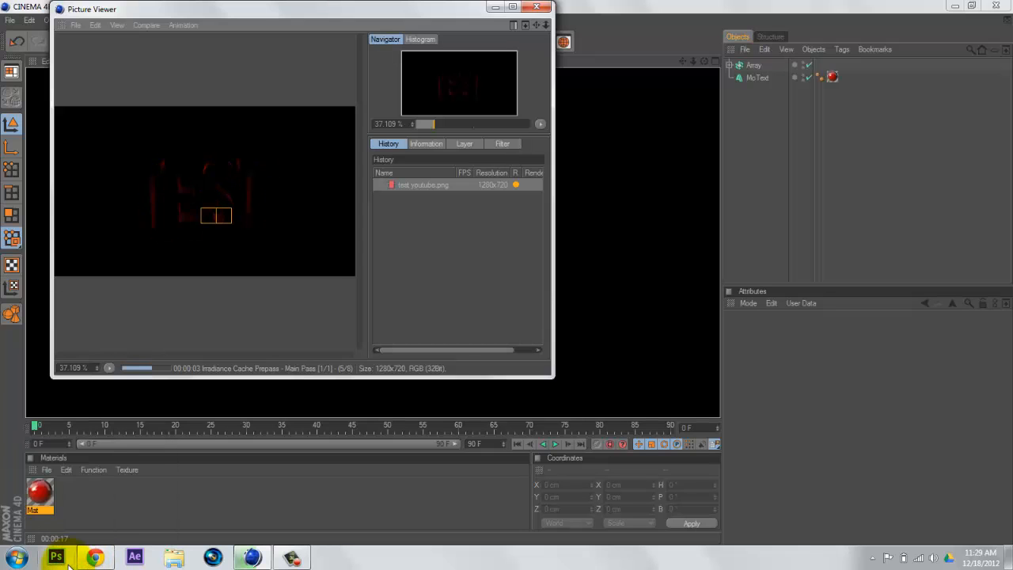
- Switch to Photoshop and open the ytbgtemplate_nonpartner PSD from the Downloads folder
{"action": "left_click", "coordinate": [57, 557]}
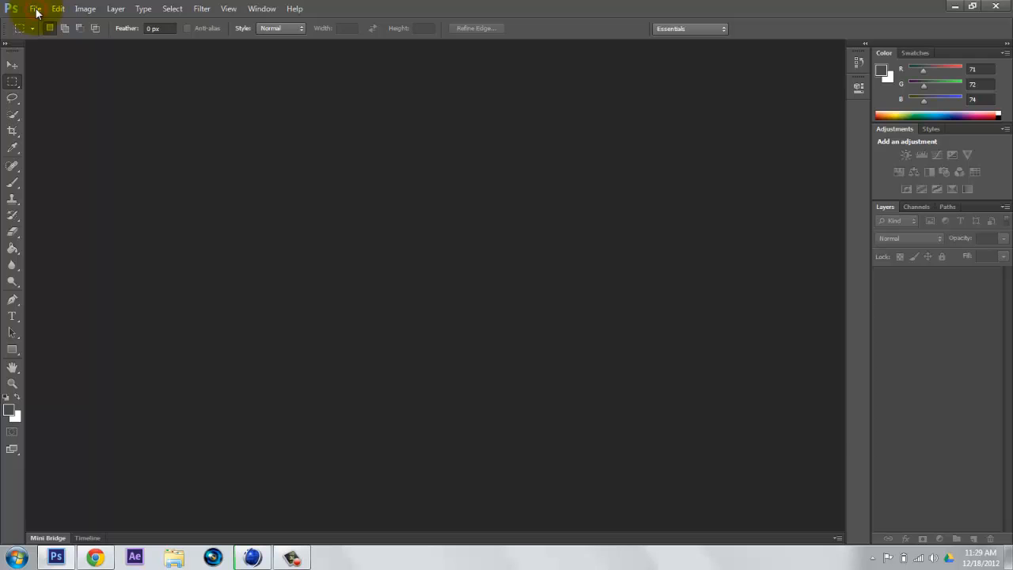
{"action": "left_click", "coordinate": [96, 558]}
{"action": "left_click", "coordinate": [95, 558]}
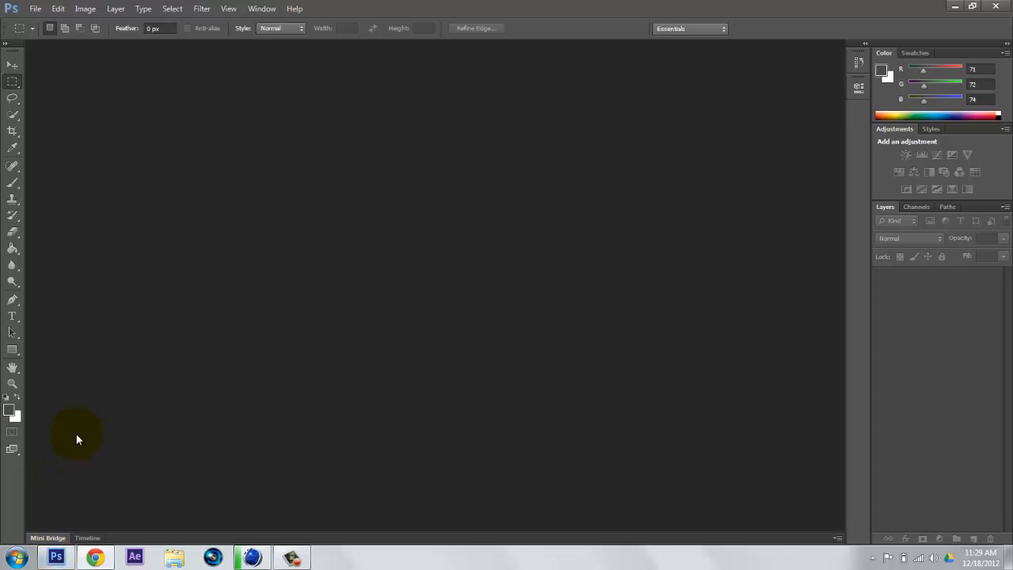
{"action": "left_click", "coordinate": [53, 563]}
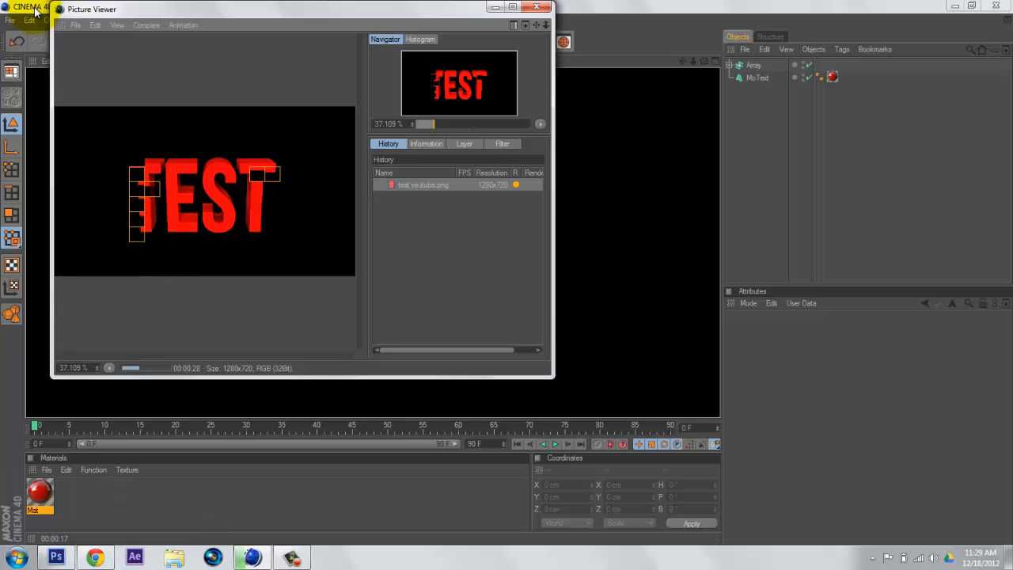
{"action": "left_click", "coordinate": [49, 557]}
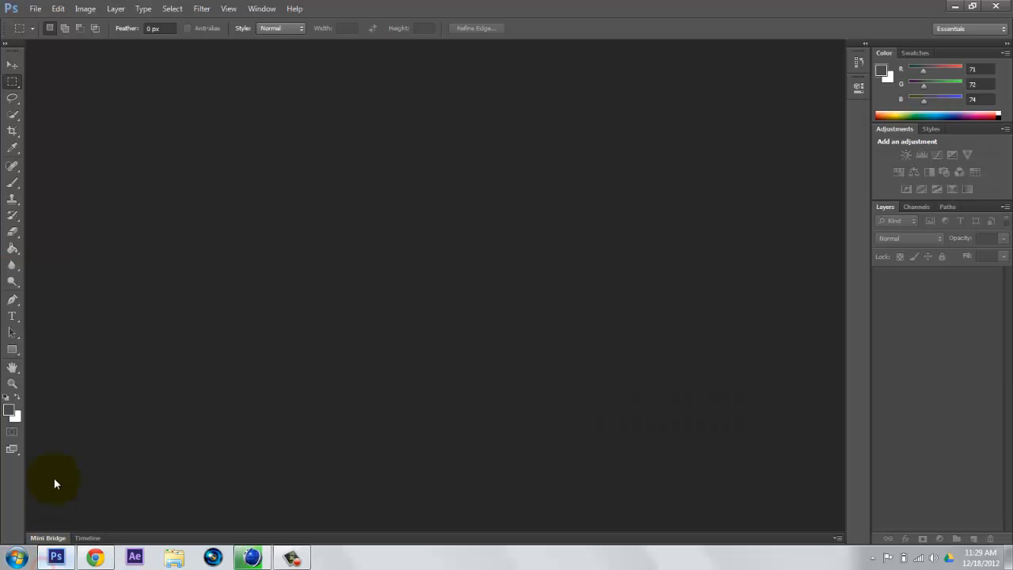
{"action": "left_click", "coordinate": [36, 8]}
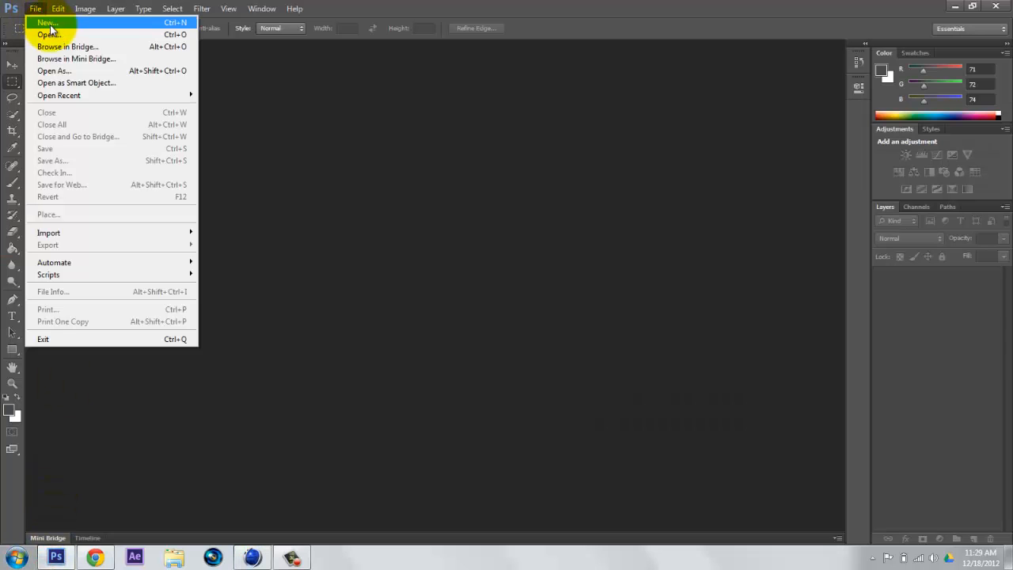
{"action": "left_click", "coordinate": [49, 34]}
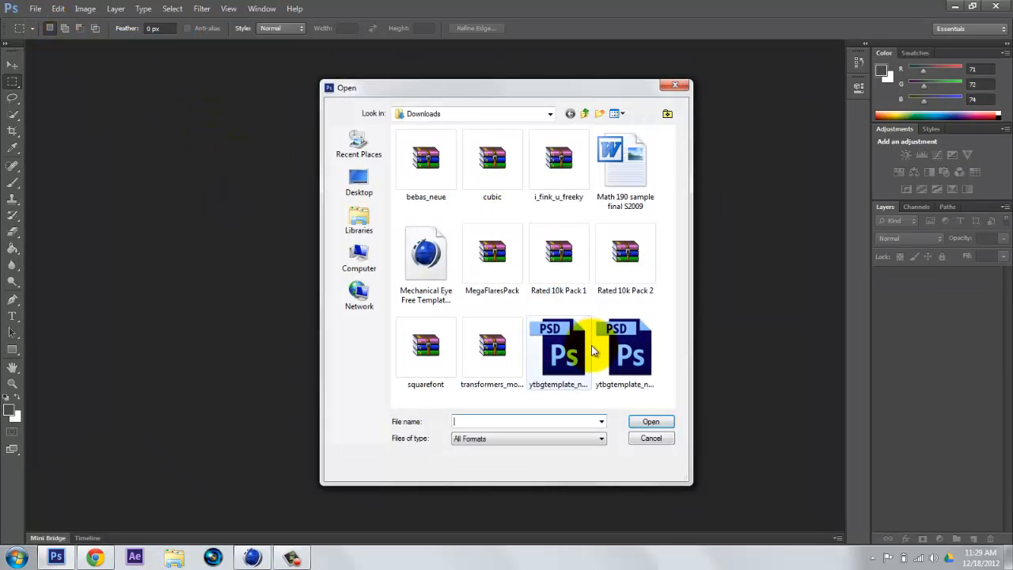
{"action": "double_click", "coordinate": [574, 356]}
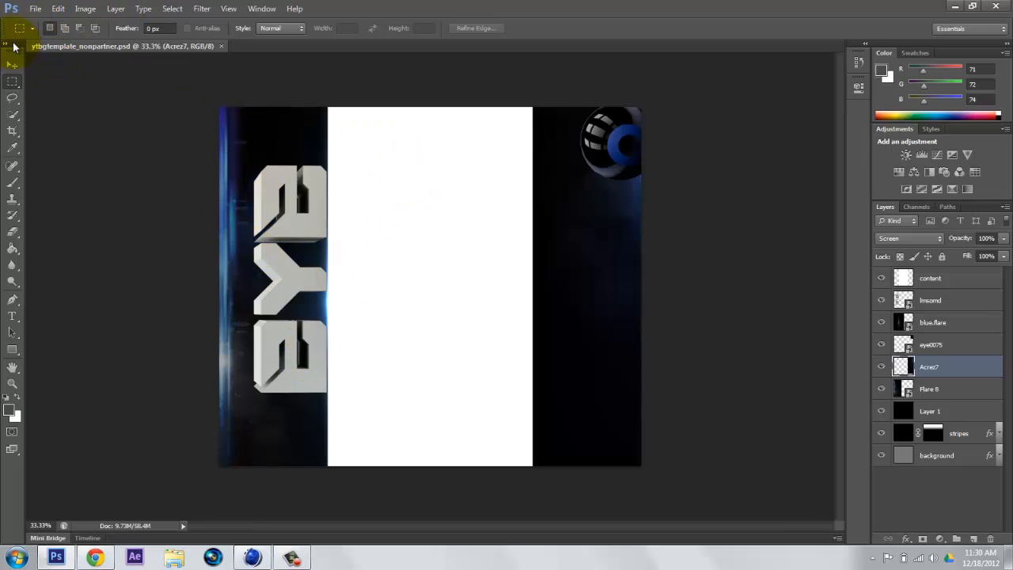
- Open the second template, ytbgtemplate_nonpartner11, from the Downloads folder
{"action": "left_click", "coordinate": [37, 9]}
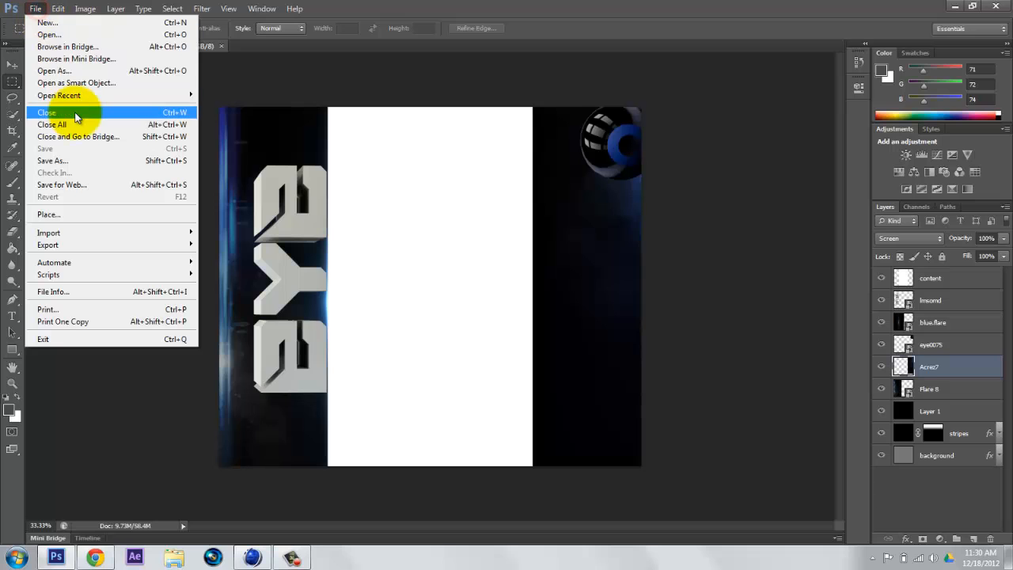
{"action": "left_click", "coordinate": [123, 35]}
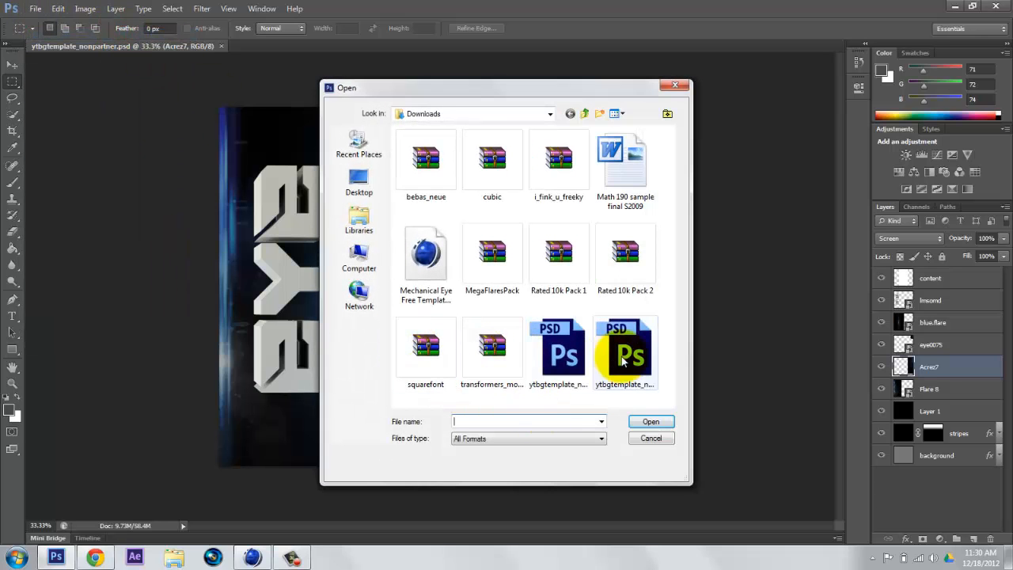
{"action": "left_click", "coordinate": [631, 356]}
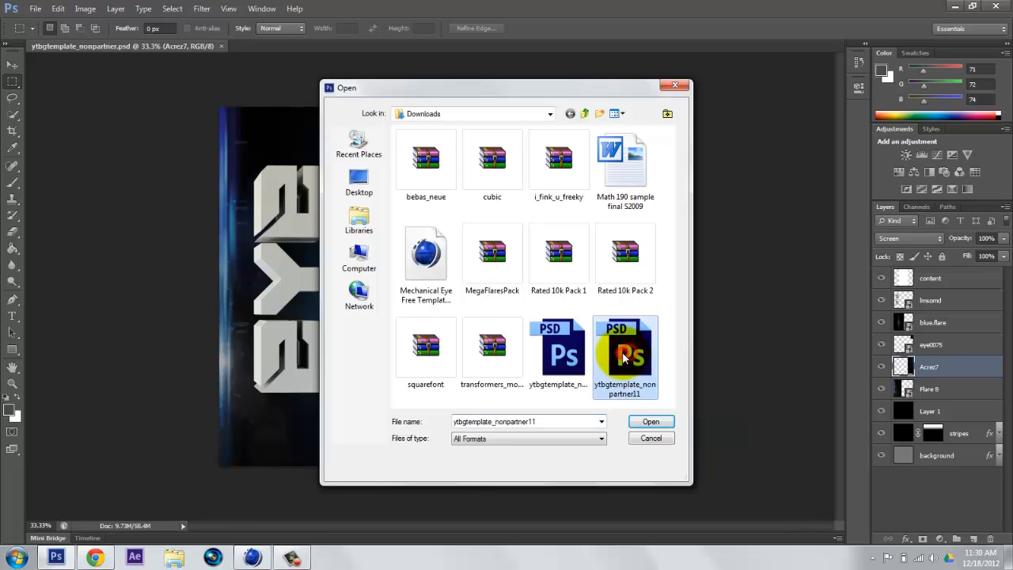
{"action": "double_click", "coordinate": [629, 354]}
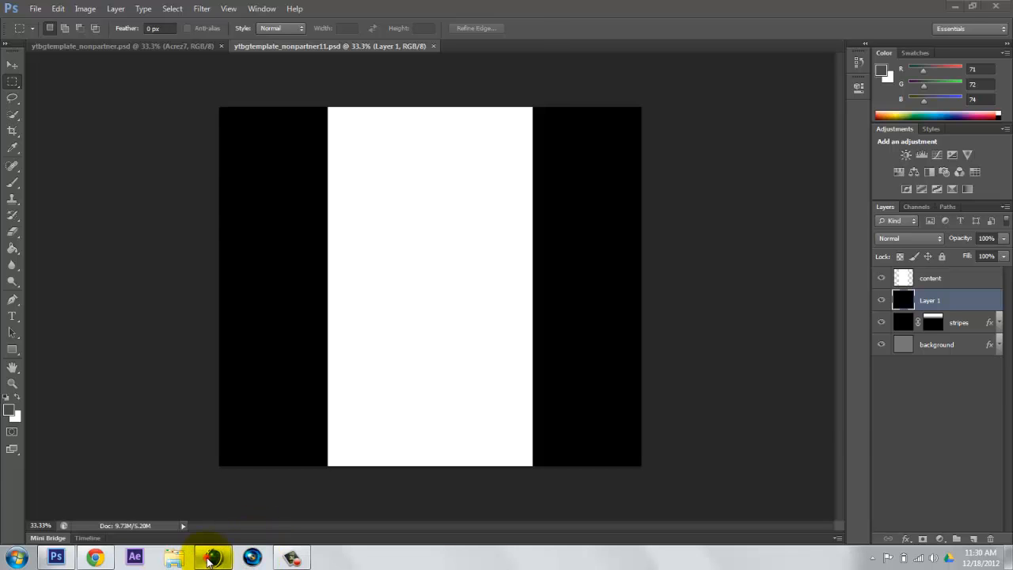
- Place the rendered test youtube image from the desktop into the ytbgtemplate_nonpartner11 document in Photoshop
{"action": "left_click", "coordinate": [208, 558]}
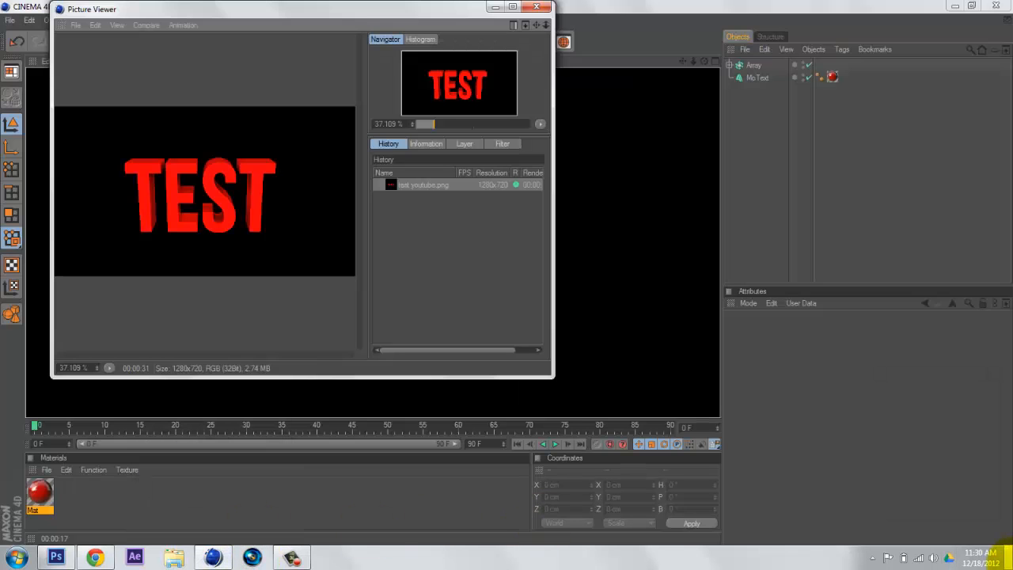
{"action": "left_click", "coordinate": [1006, 558]}
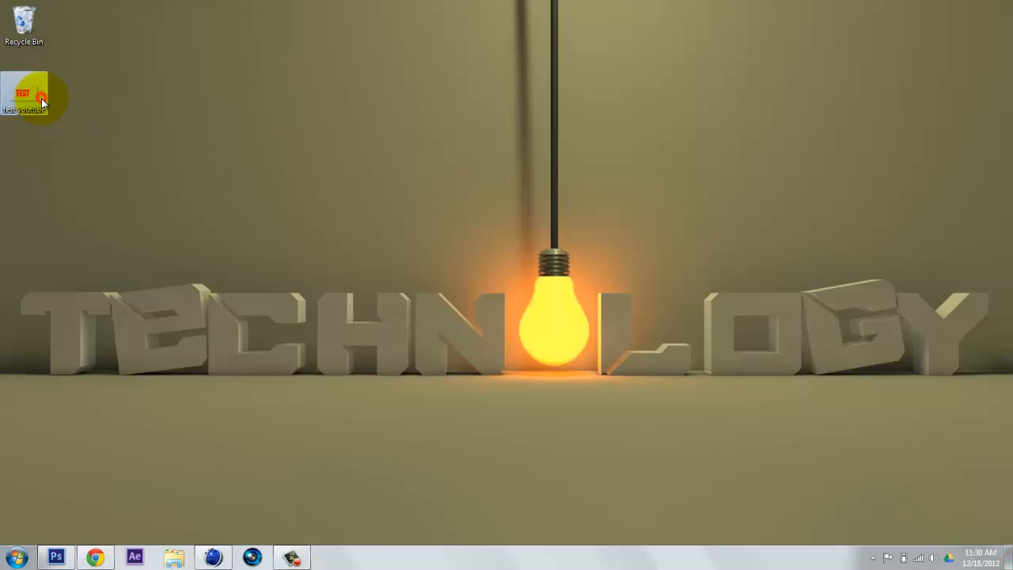
{"action": "left_click_drag", "start_coordinate": [42, 98], "coordinate": [56, 557]}
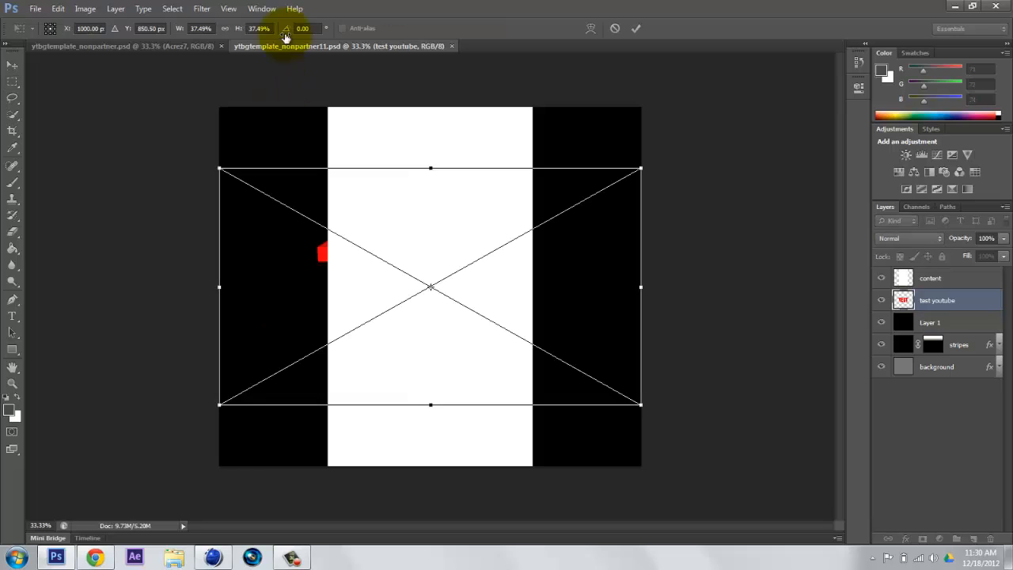
- Rotate the placed TEST image to -90 degrees, move it over the left black side strip and commit the placement
{"action": "type", "text": "-90"}
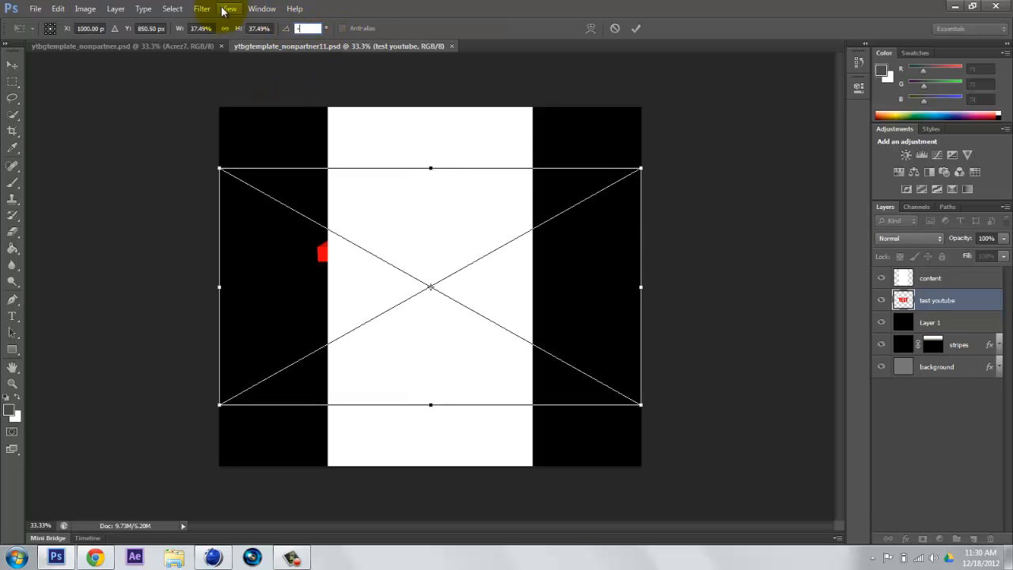
{"action": "key", "text": "Return"}
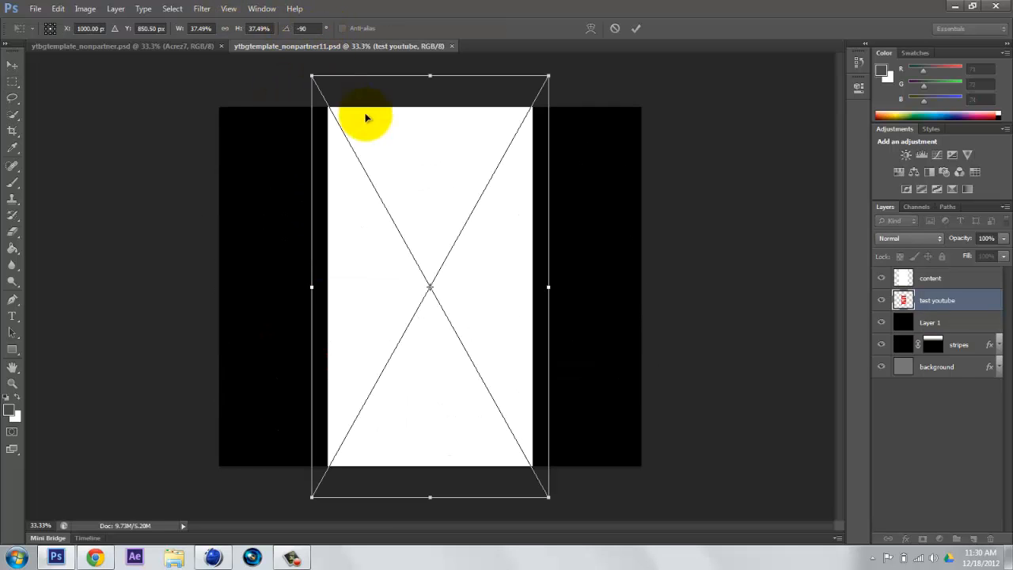
{"action": "left_click_drag", "start_coordinate": [347, 289], "coordinate": [192, 284]}
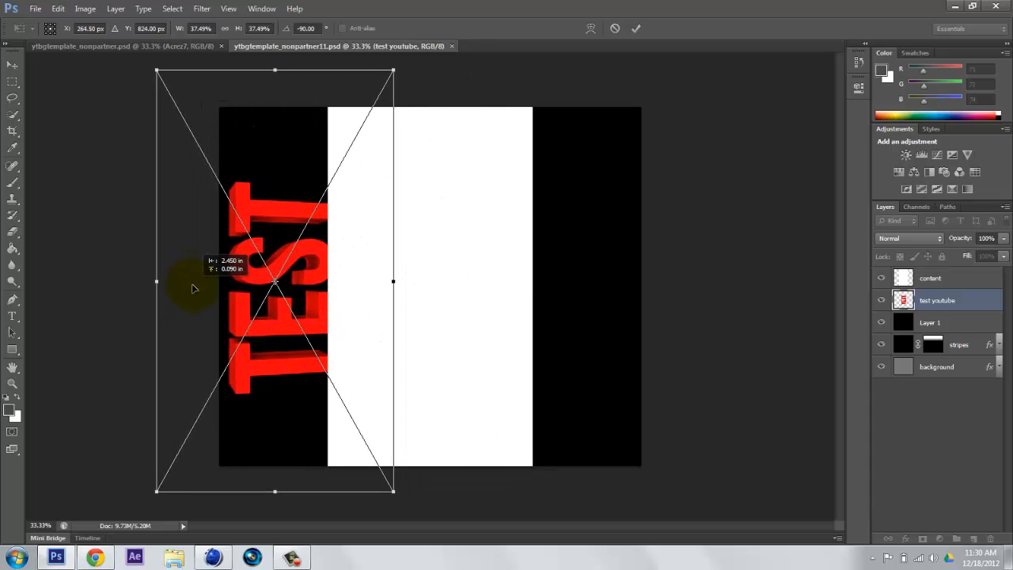
{"action": "left_click", "coordinate": [636, 28]}
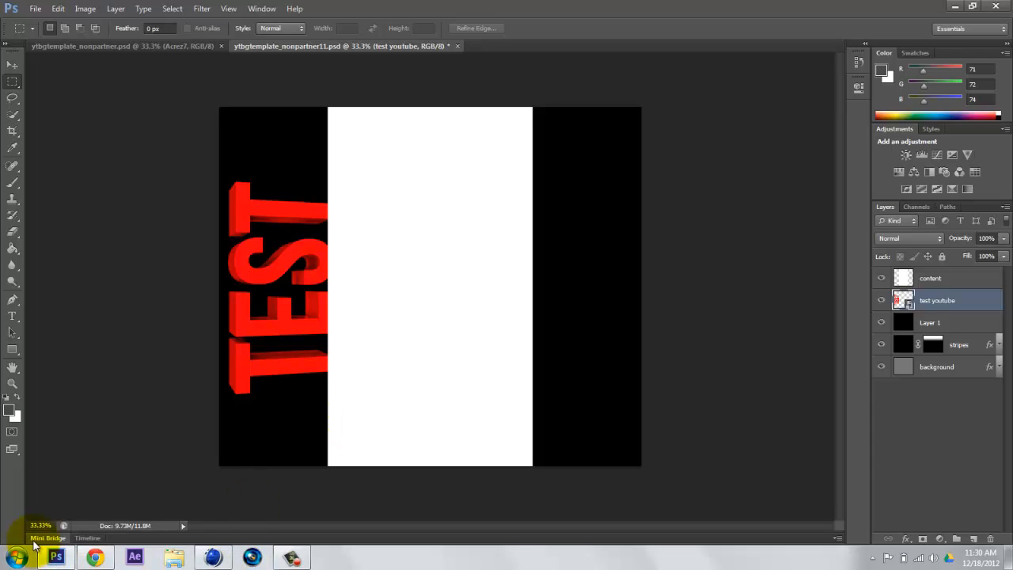
- Switch back to Cinema 4D, close the Picture Viewer and delete the Array object from the scene
{"action": "left_click", "coordinate": [211, 557]}
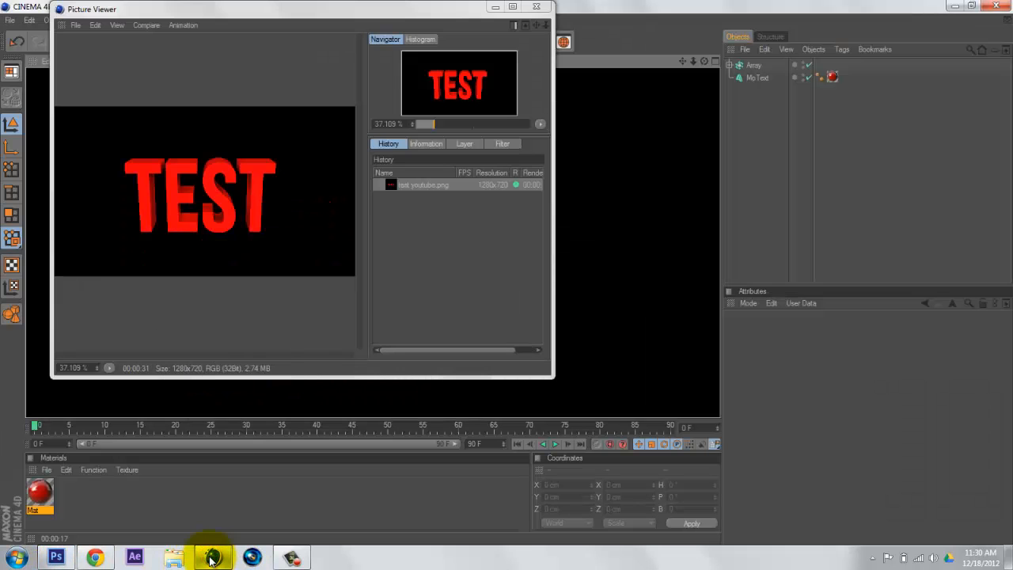
{"action": "left_click", "coordinate": [535, 7]}
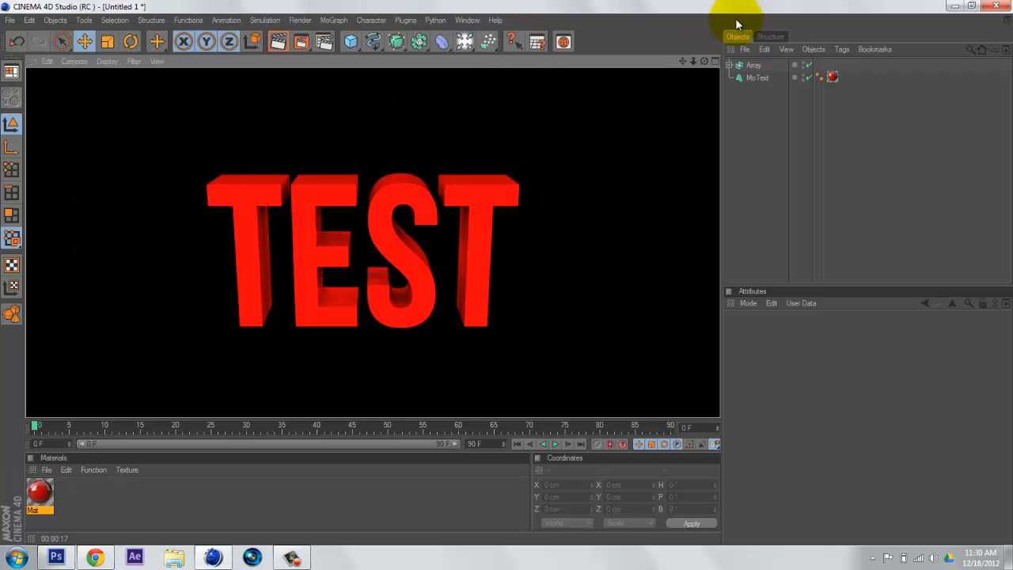
{"action": "left_click", "coordinate": [753, 65]}
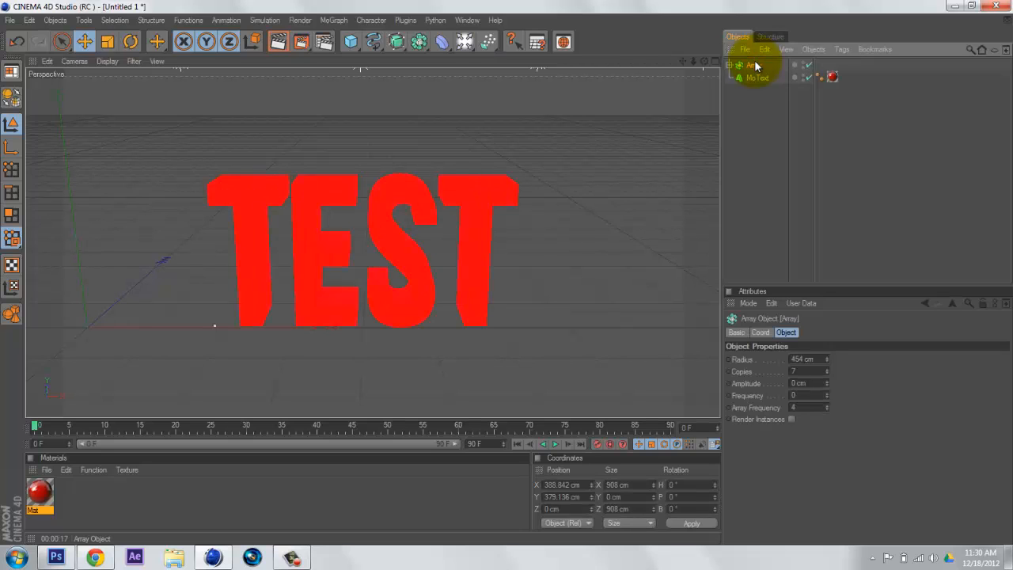
- Merge the light room C4D file into the scene with the TEST text
{"action": "left_click", "coordinate": [746, 49]}
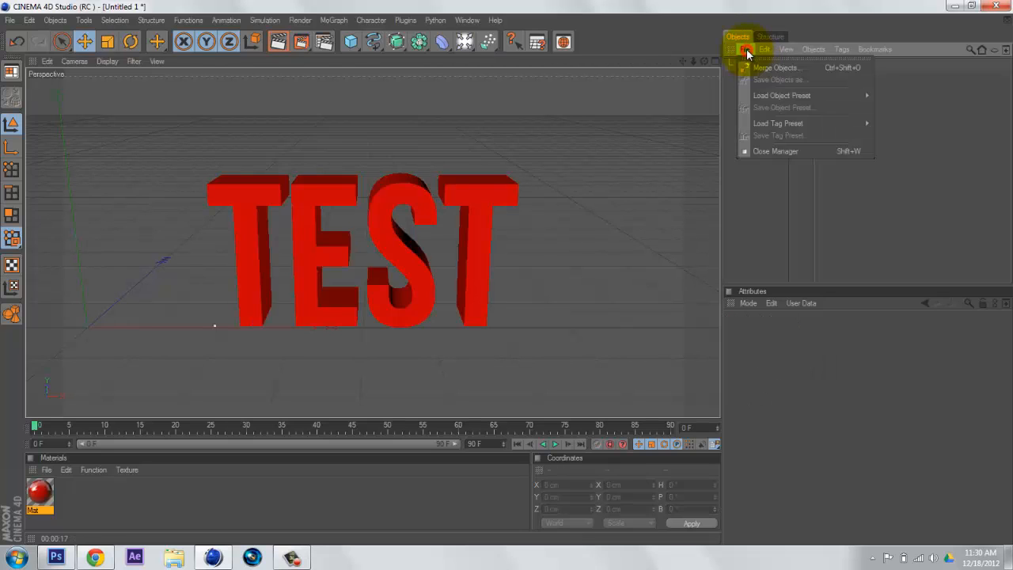
{"action": "left_click", "coordinate": [756, 66]}
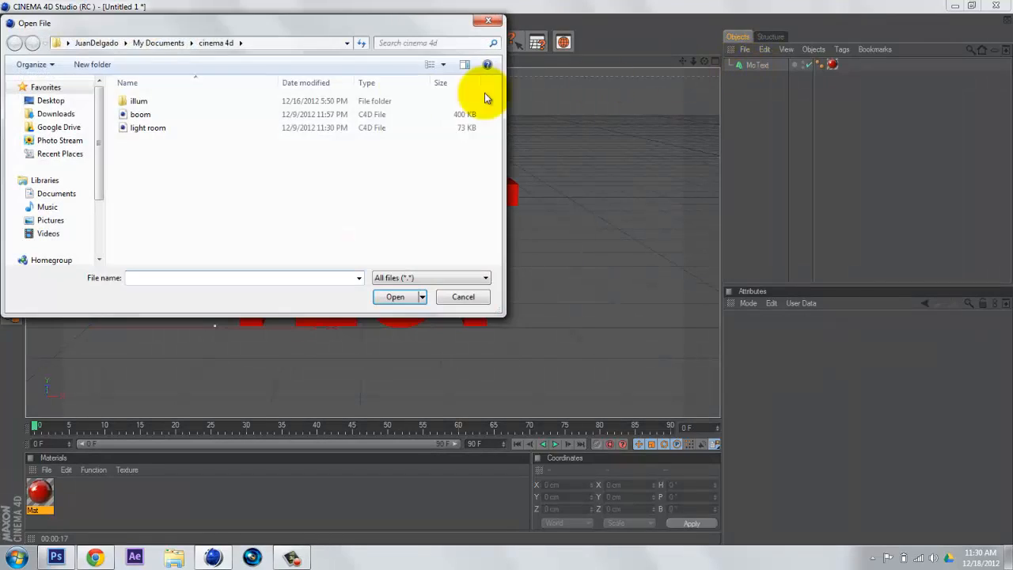
{"action": "double_click", "coordinate": [183, 128]}
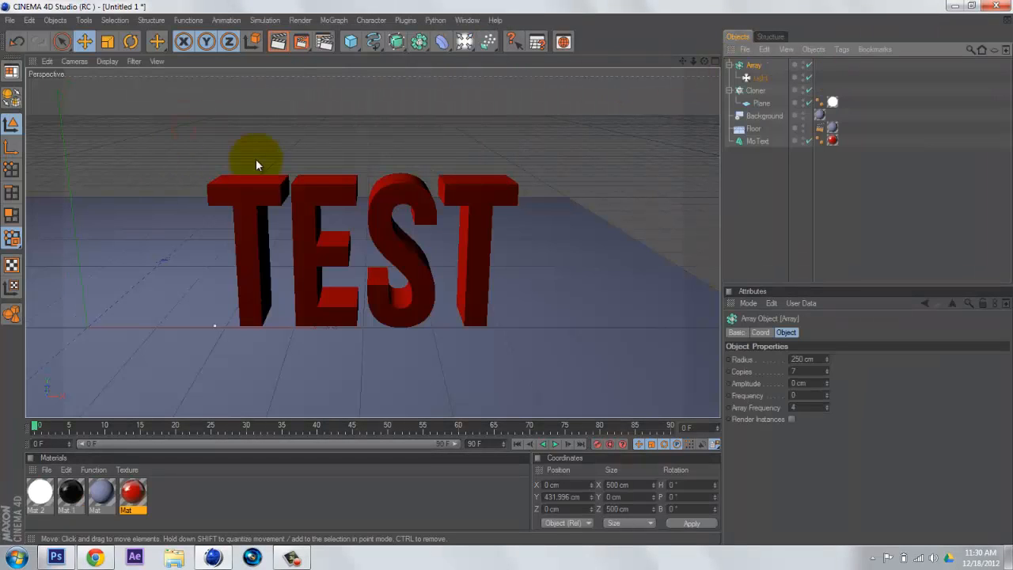
- Render a viewport preview of the TEST text in the light room, and collapse the Array and Cloner hierarchies
{"action": "left_click", "coordinate": [276, 43]}
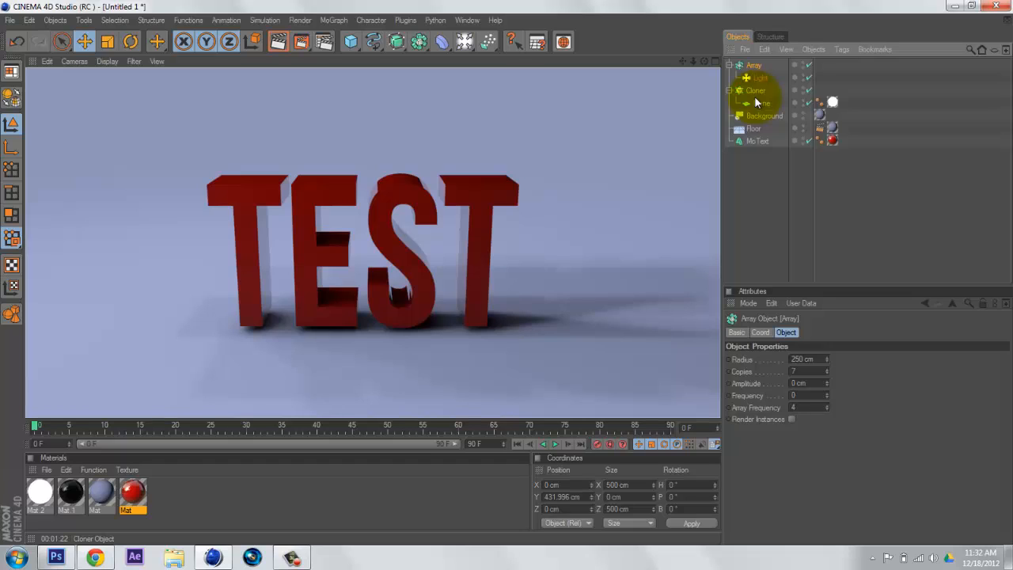
{"action": "left_click", "coordinate": [729, 65]}
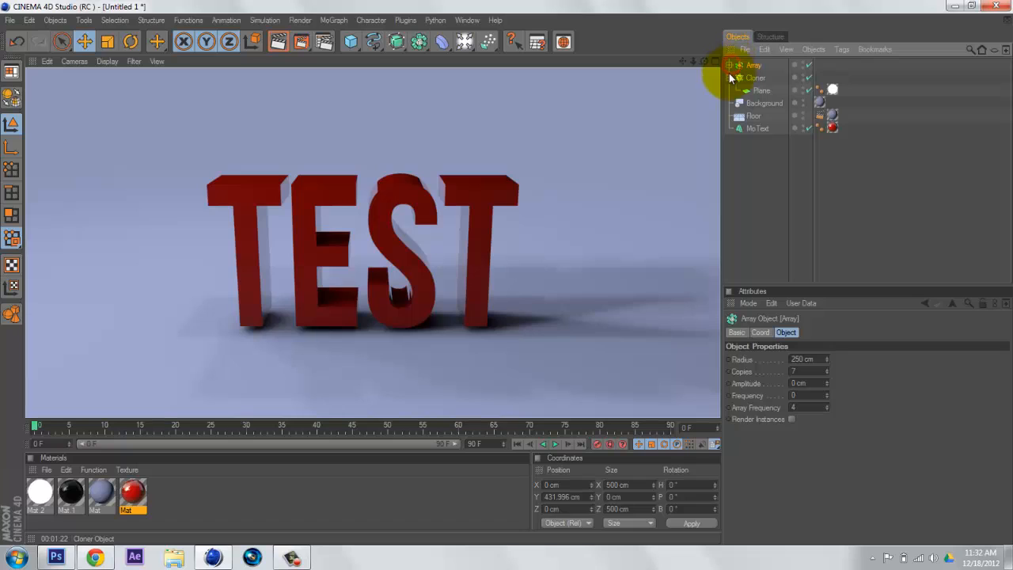
{"action": "left_click", "coordinate": [728, 77]}
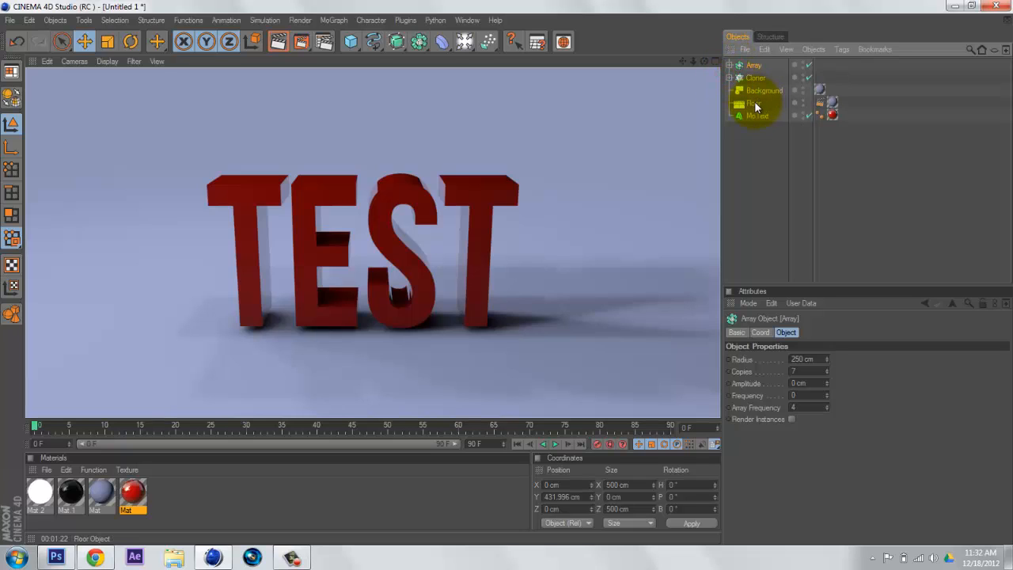
- Try adding a new Compositing tag to the Floor object, and undo it
{"action": "right_click", "coordinate": [754, 102]}
{"action": "mouse_move", "coordinate": [791, 110]}
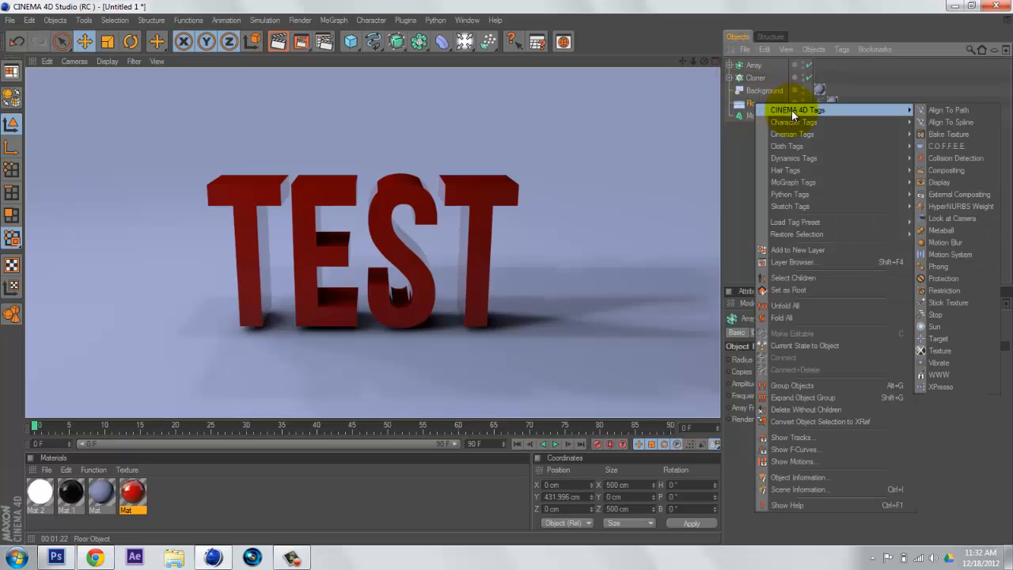
{"action": "left_click", "coordinate": [983, 170]}
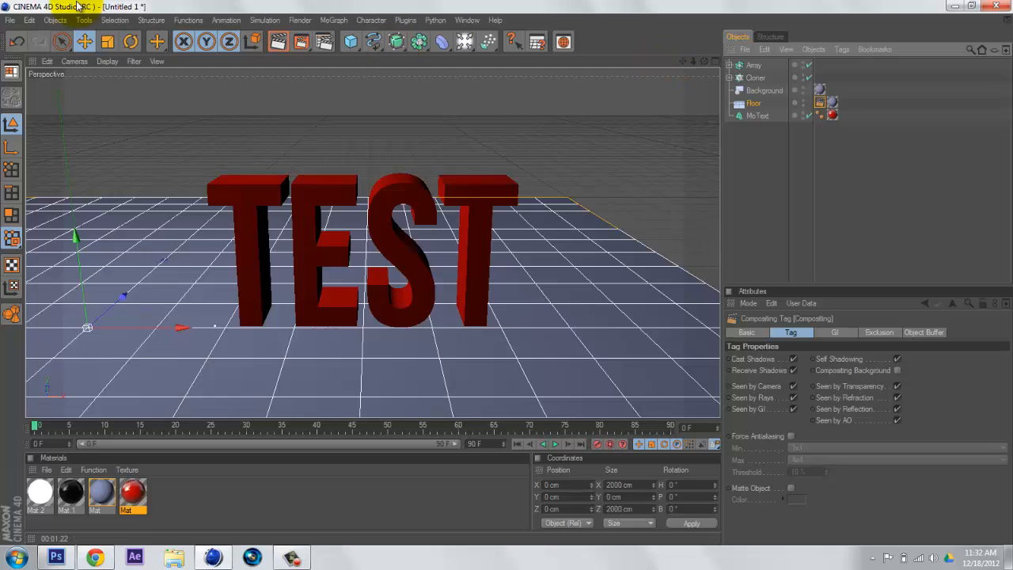
{"action": "left_click", "coordinate": [10, 46]}
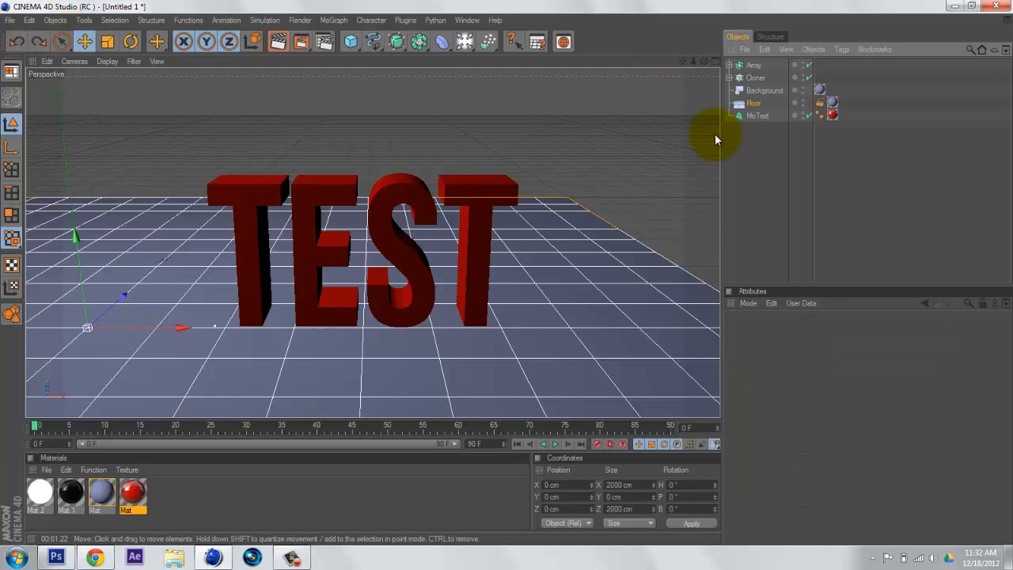
- Turn off Seen by Camera in the Floor's existing Compositing tag, and dismiss the Windows color scheme prompt
{"action": "left_click", "coordinate": [819, 105]}
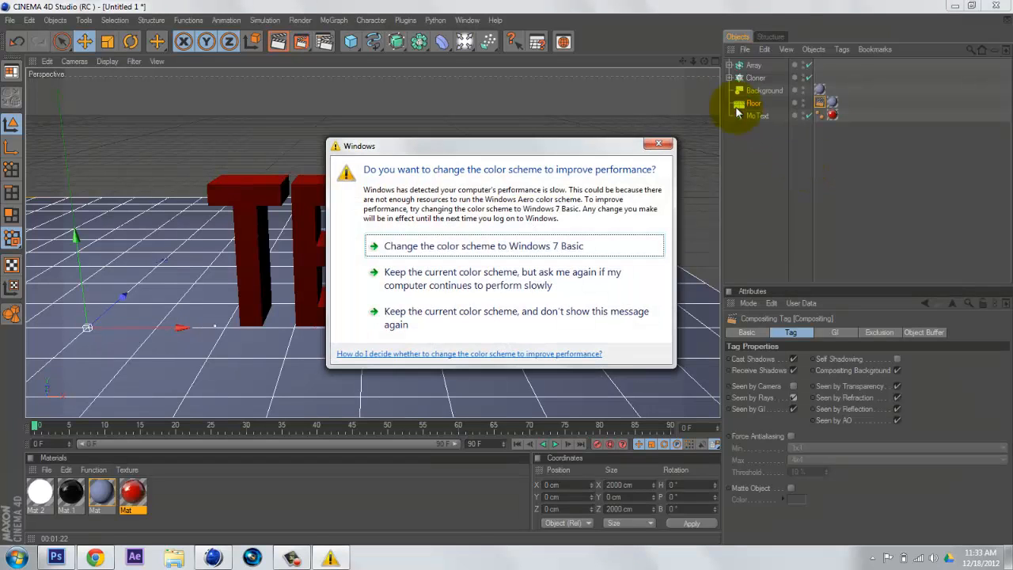
{"action": "left_click", "coordinate": [660, 143]}
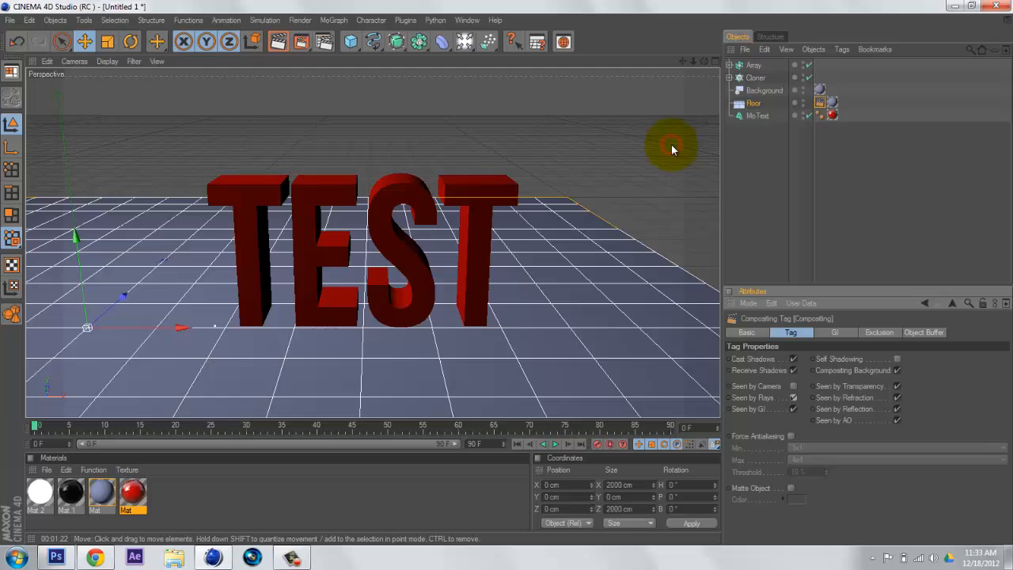
{"action": "left_click", "coordinate": [798, 127]}
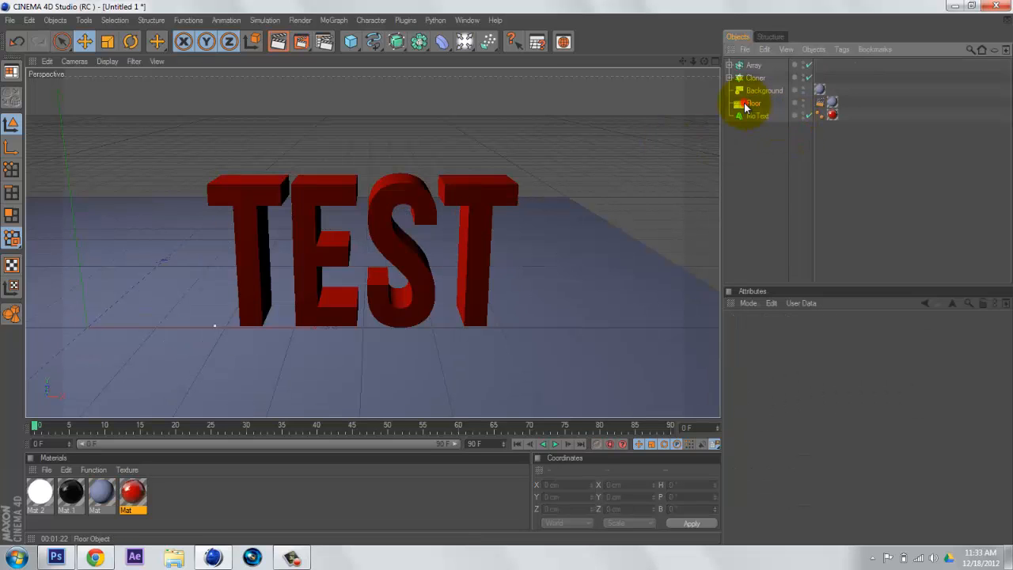
- Copy the Floor's Compositing tag with Seen by Camera off onto the Background, Cloner and Array objects
{"action": "left_click", "coordinate": [746, 104]}
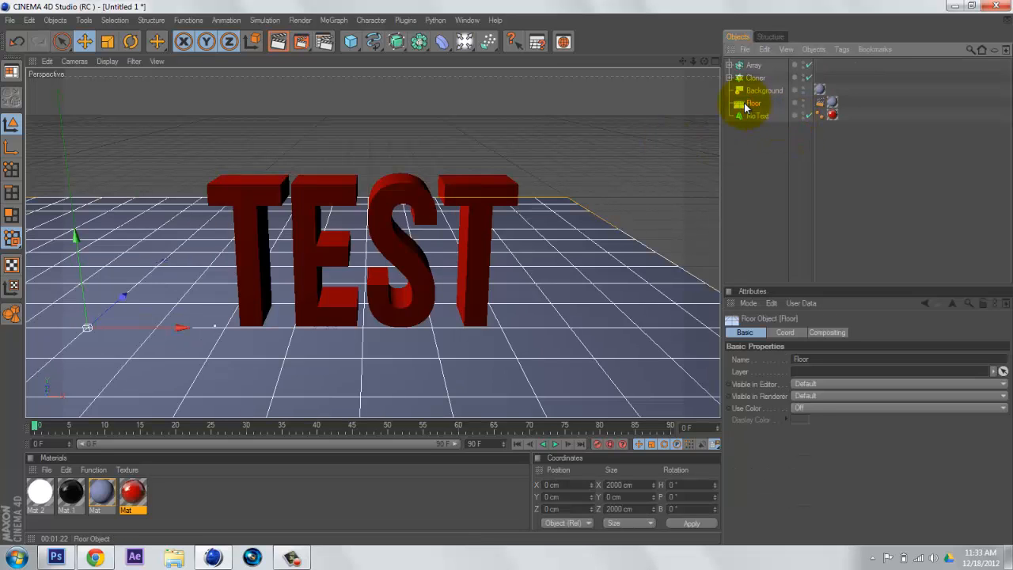
{"action": "left_click", "coordinate": [830, 91]}
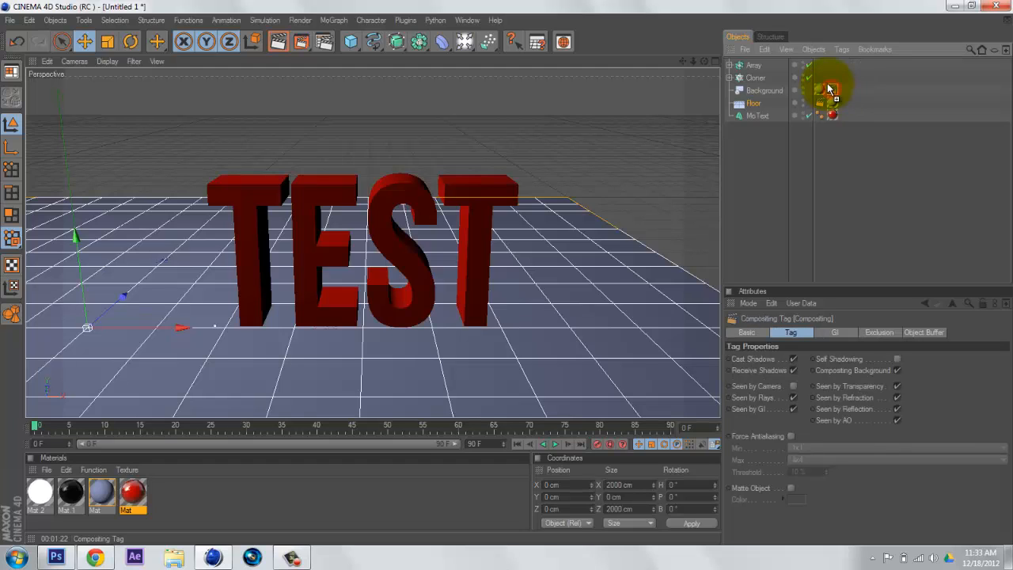
{"action": "left_click_drag", "start_coordinate": [820, 77], "coordinate": [819, 69]}
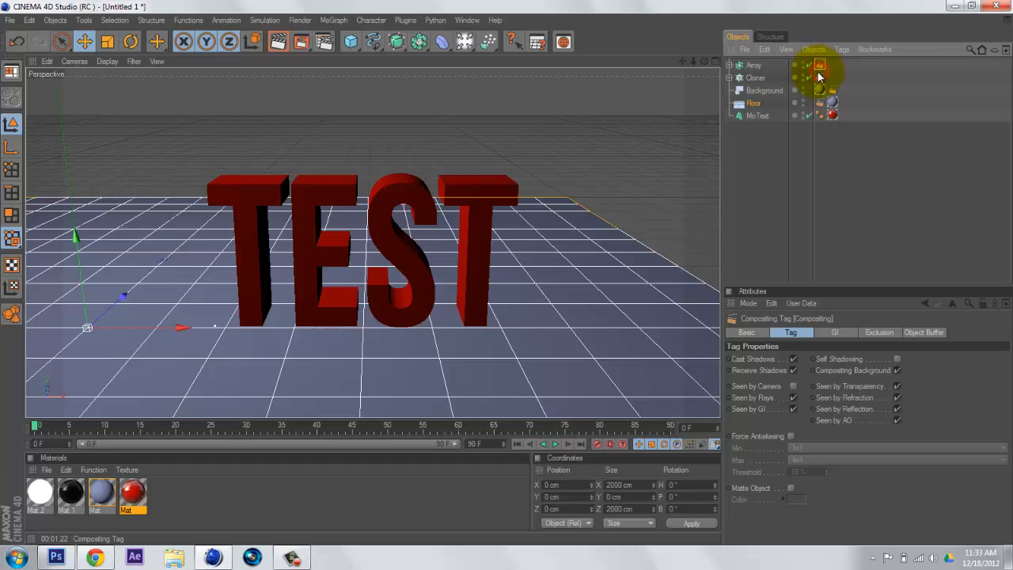
{"action": "left_click", "coordinate": [818, 76]}
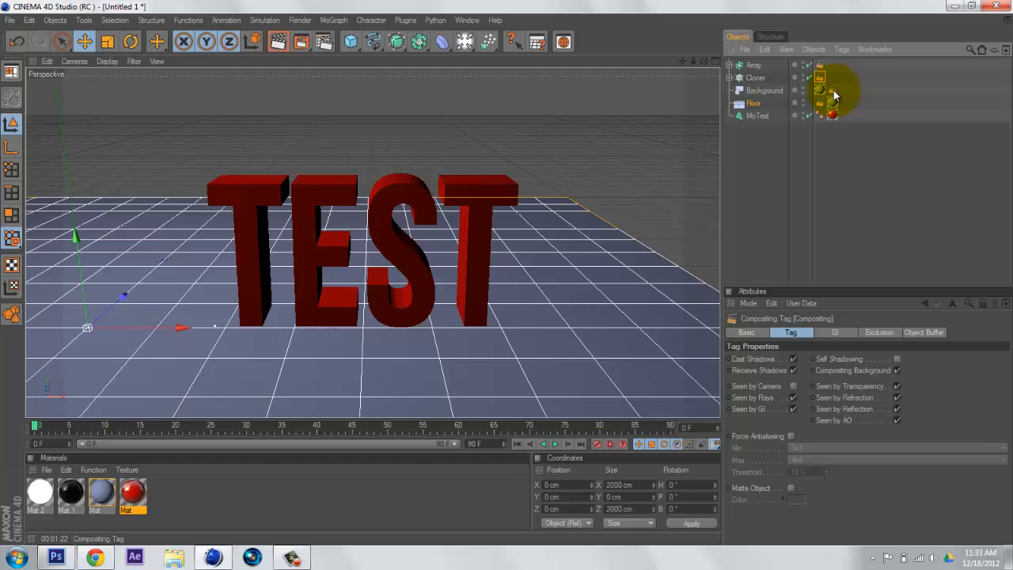
{"action": "left_click", "coordinate": [832, 90]}
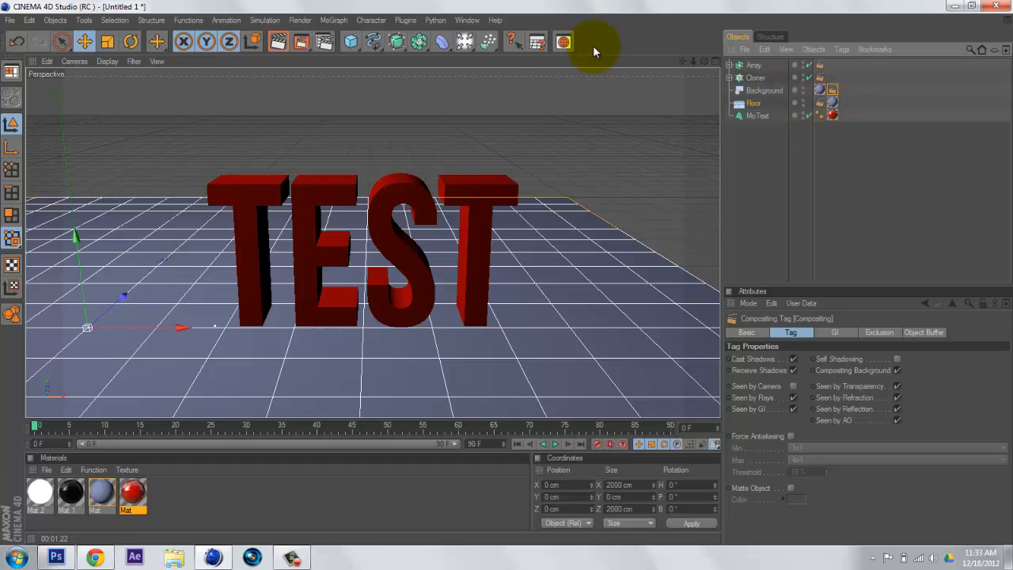
- Preview the light room render in the viewport, and render it to the Picture Viewer without overwriting test youtube.png
{"action": "left_click", "coordinate": [277, 45]}
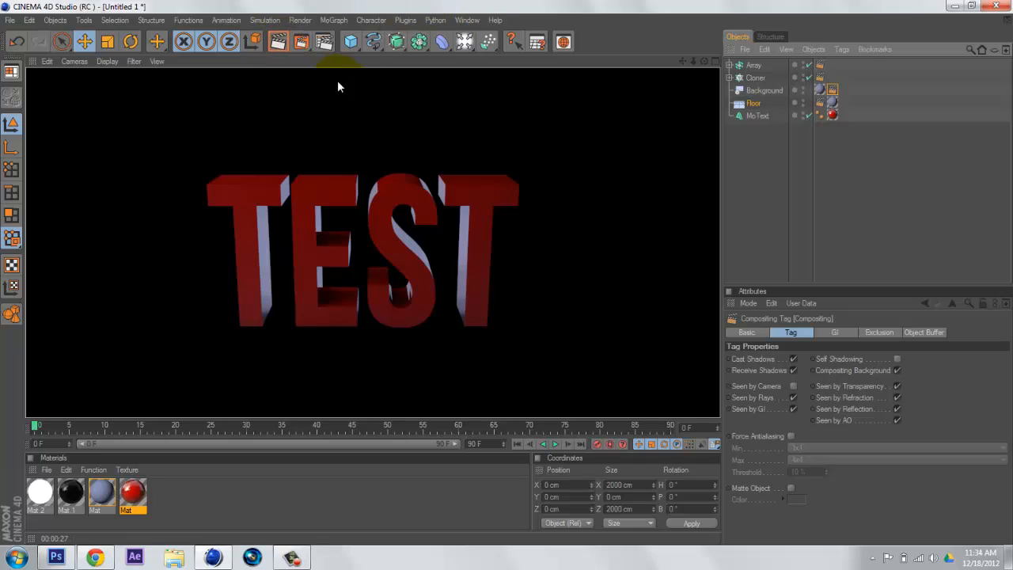
{"action": "left_click", "coordinate": [301, 44]}
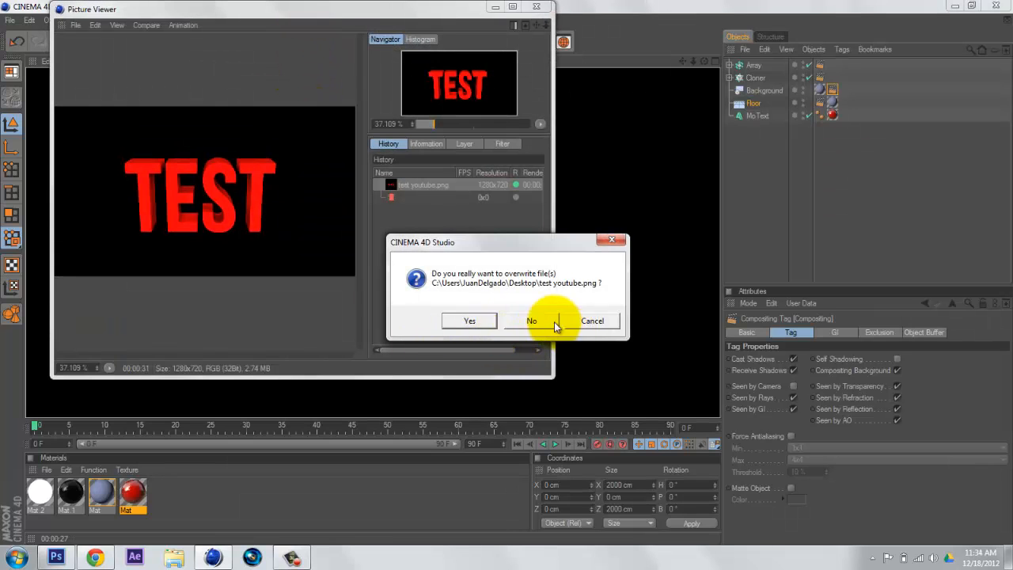
{"action": "left_click", "coordinate": [516, 319]}
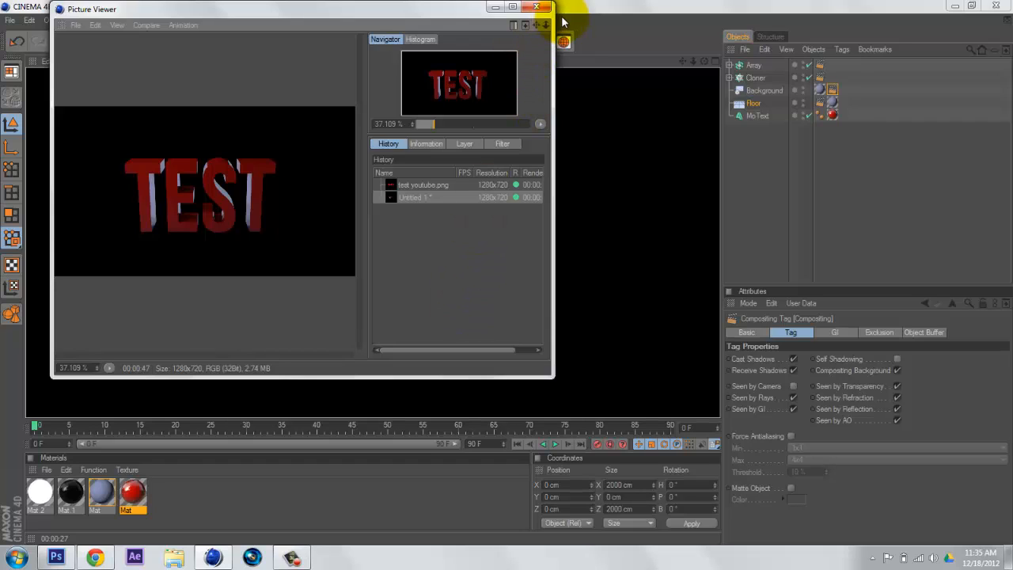
{"action": "left_click", "coordinate": [537, 7]}
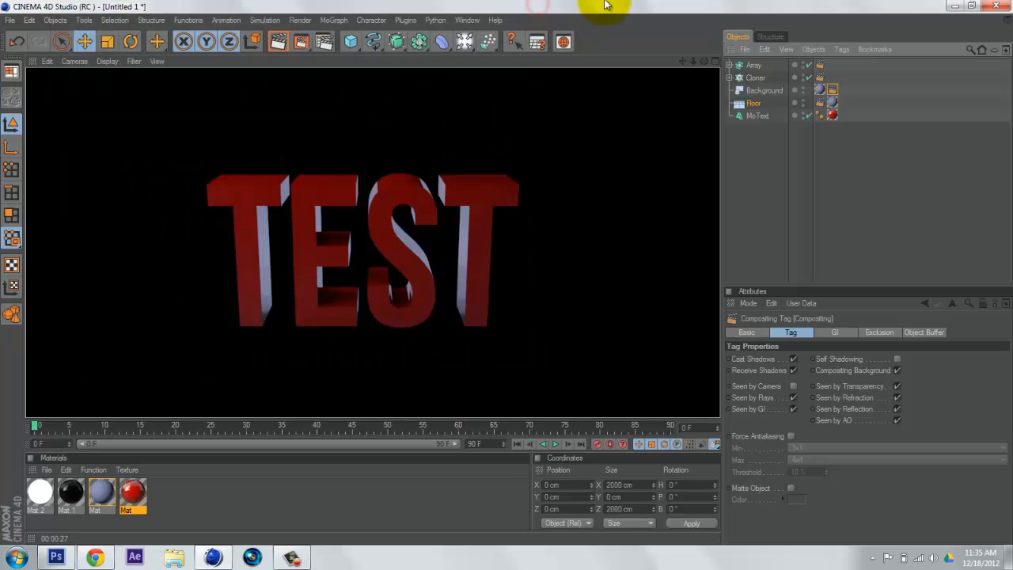
- Try placing the test youtube image from the desktop into the ytbgtemplate_nonpartner11 document in Photoshop
{"action": "left_click", "coordinate": [952, 5]}
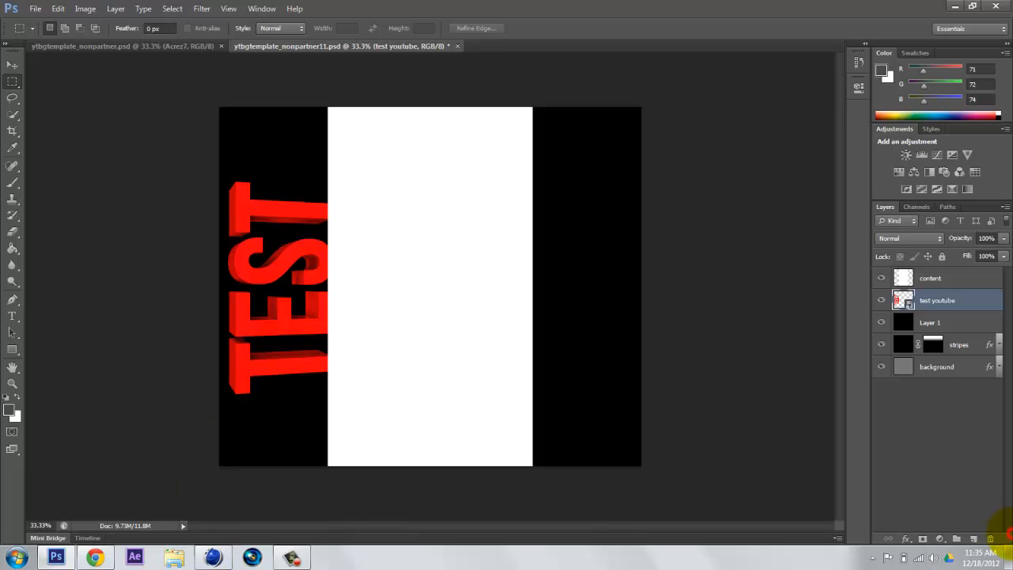
{"action": "left_click", "coordinate": [1007, 559]}
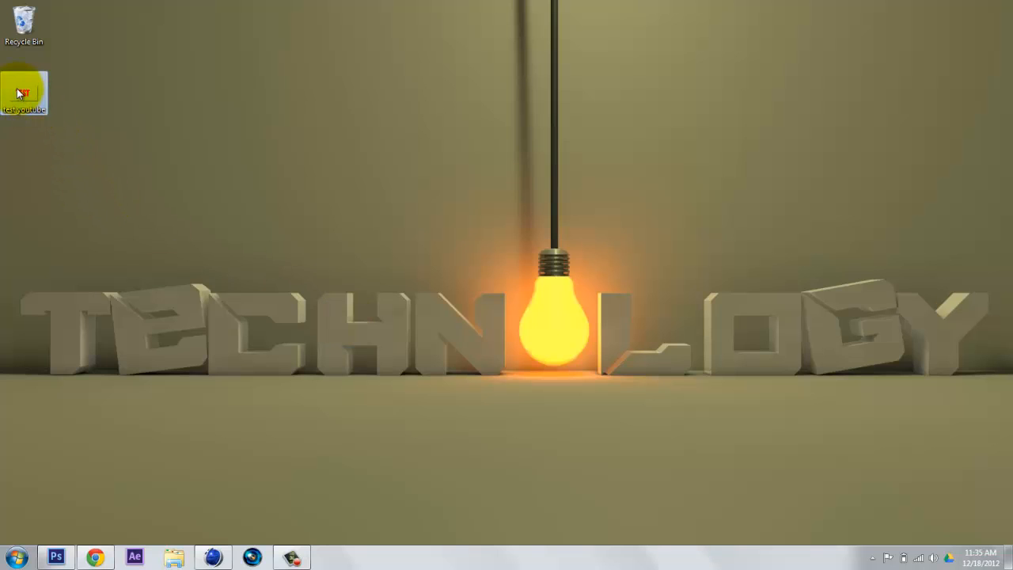
{"action": "left_click_drag", "start_coordinate": [23, 91], "coordinate": [448, 303]}
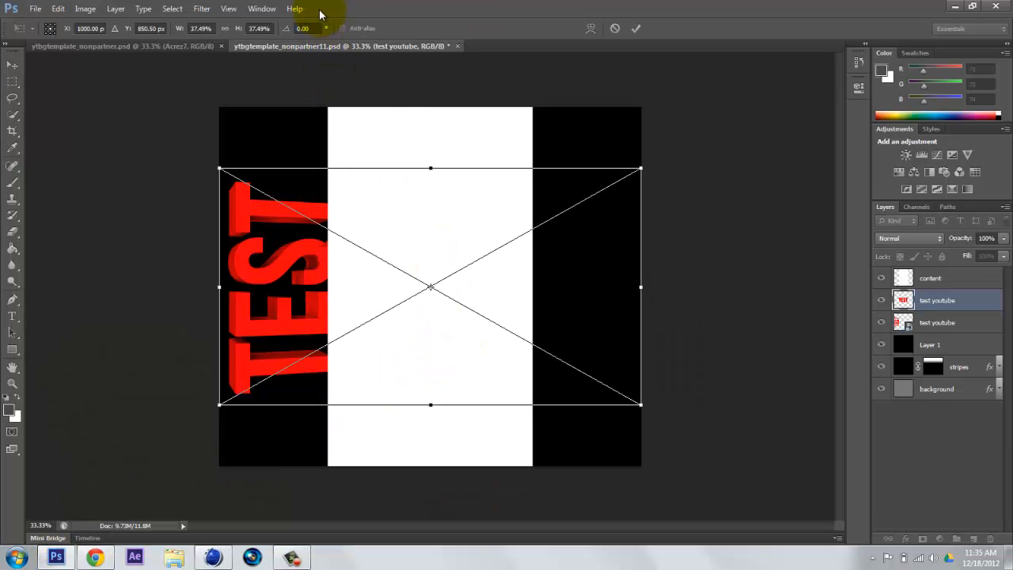
- Rotate the placed TEST image to -90 degrees, move it over the right black strip, and cancel the placement
{"action": "left_click", "coordinate": [301, 28]}
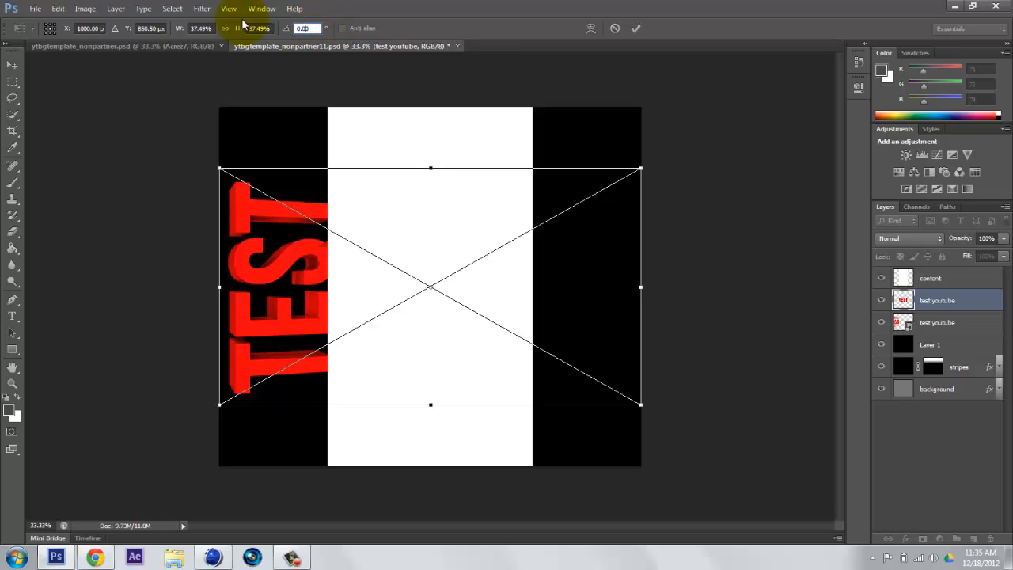
{"action": "key", "text": "BackSpace"}
{"action": "key", "text": "BackSpace"}
{"action": "key", "text": "BackSpace"}
{"action": "key", "text": "BackSpace"}
{"action": "type", "text": "-9"}
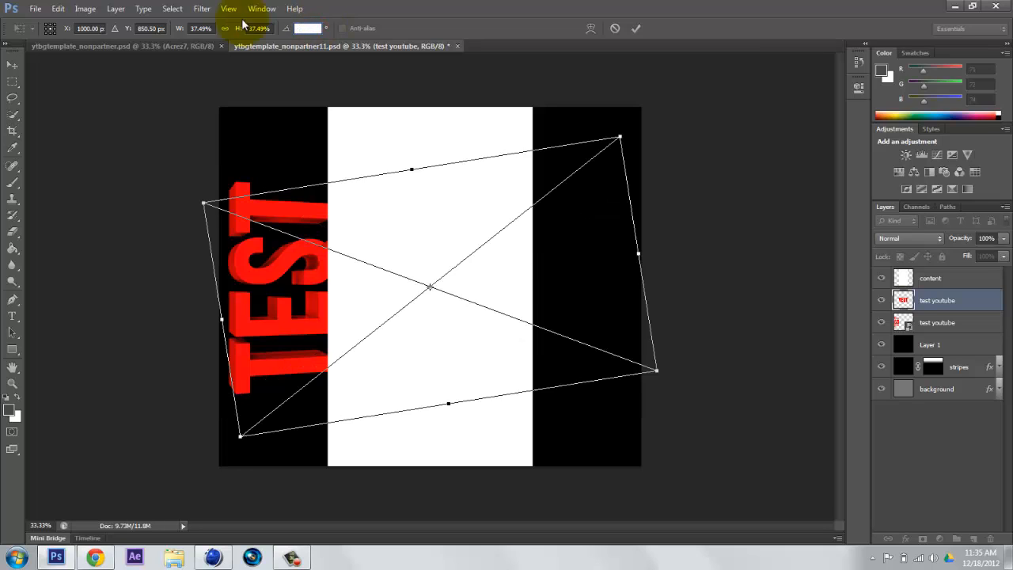
{"action": "type", "text": "0"}
{"action": "key", "text": "Return"}
{"action": "left_click_drag", "start_coordinate": [415, 210], "coordinate": [570, 226]}
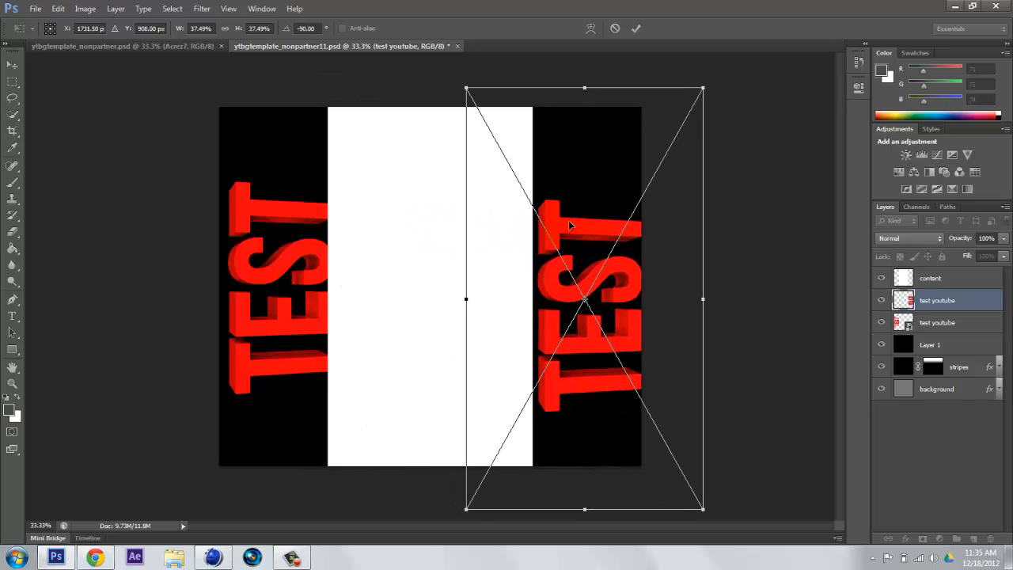
{"action": "key", "text": "Escape"}
- Switch to Cinema 4D, set the render's save file to "name" on the Desktop, and render to the Picture Viewer
{"action": "left_click", "coordinate": [212, 557]}
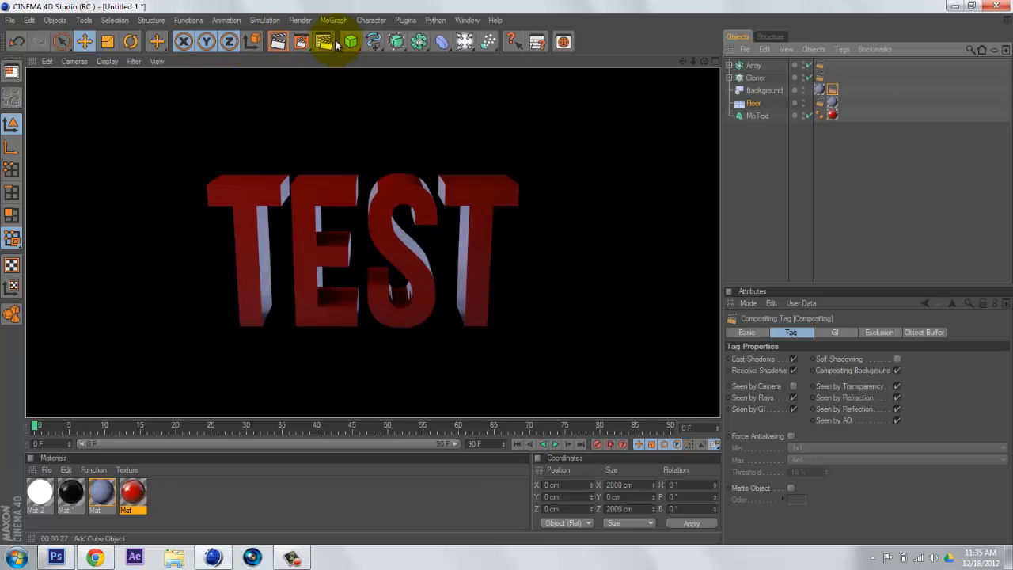
{"action": "left_click", "coordinate": [326, 41]}
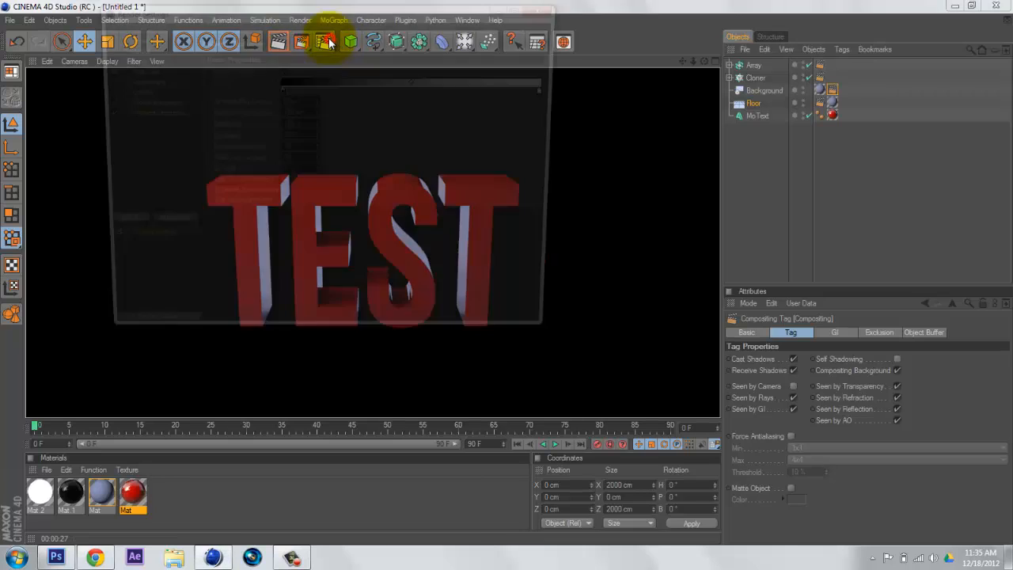
{"action": "left_click", "coordinate": [127, 60]}
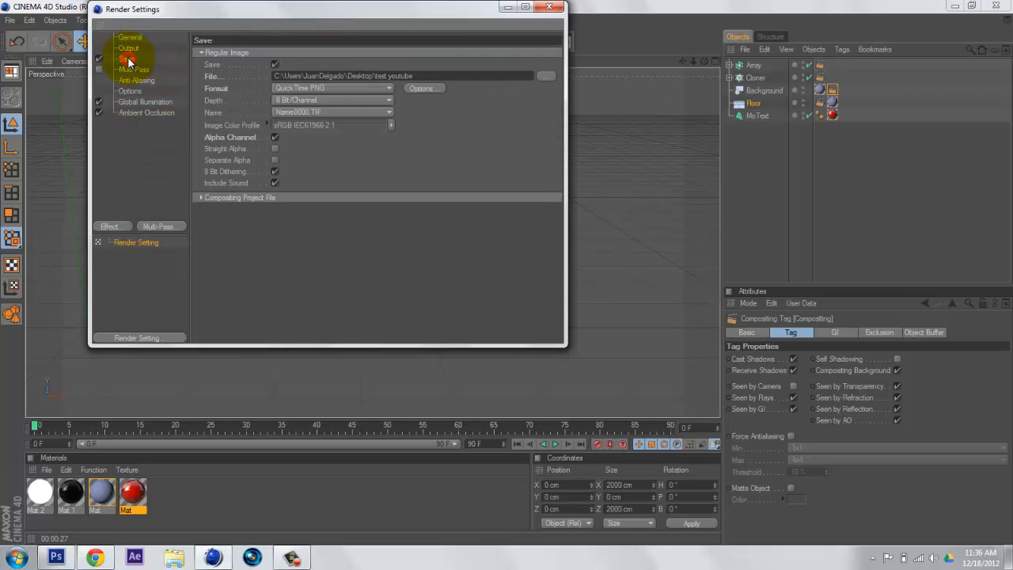
{"action": "left_click", "coordinate": [544, 75]}
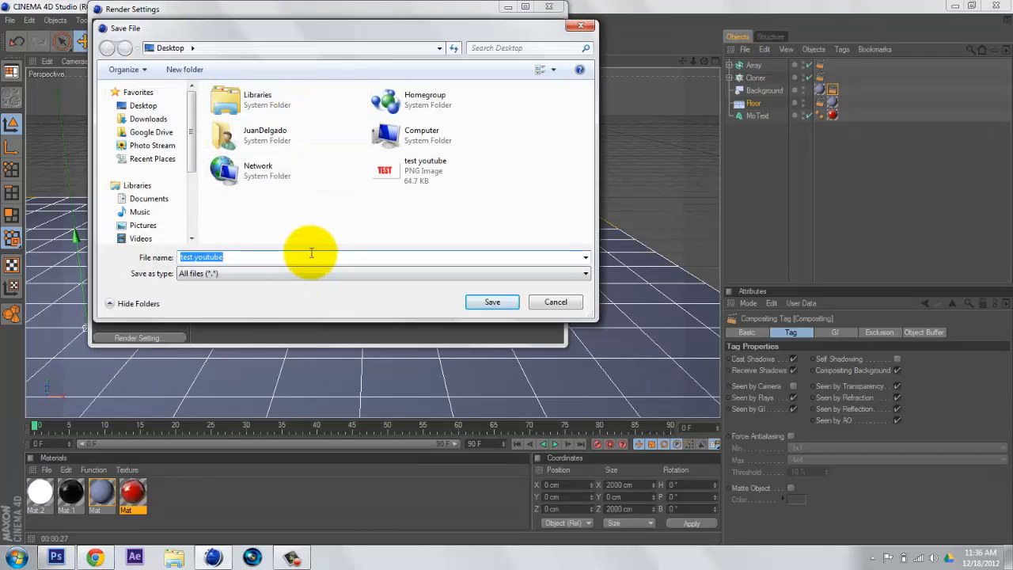
{"action": "type", "text": "name"}
{"action": "left_click", "coordinate": [484, 307]}
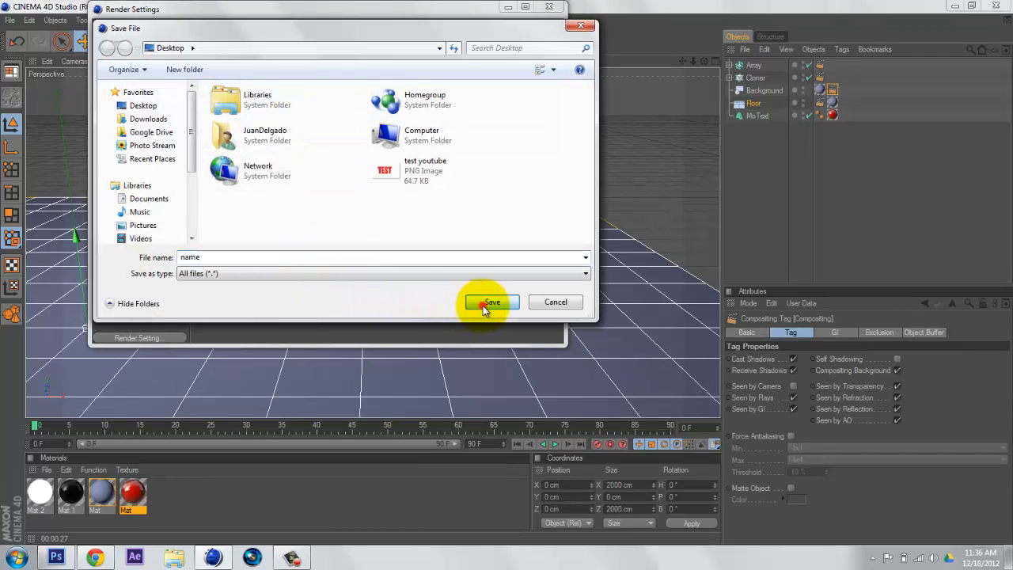
{"action": "left_click", "coordinate": [548, 8]}
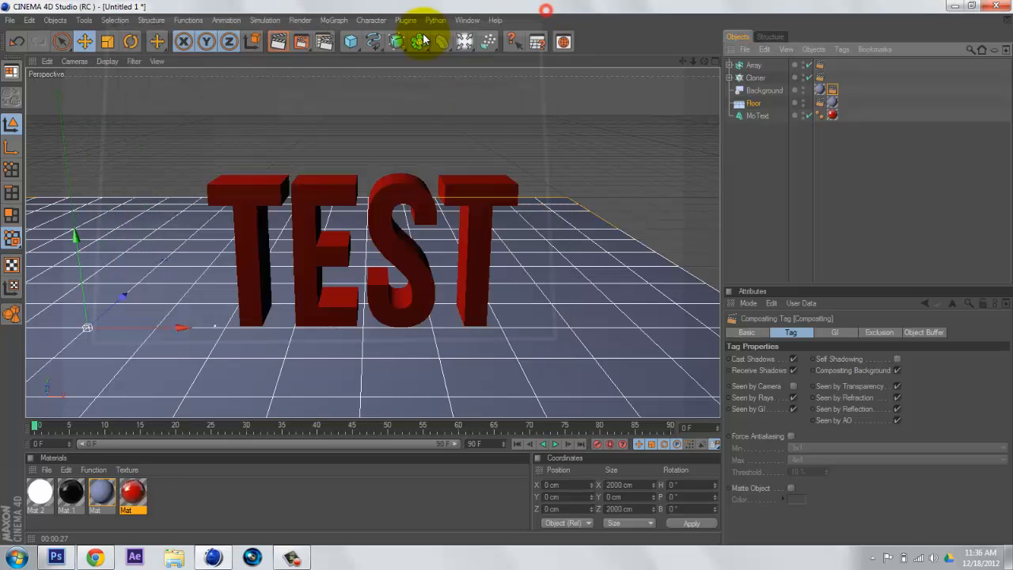
{"action": "left_click", "coordinate": [302, 43]}
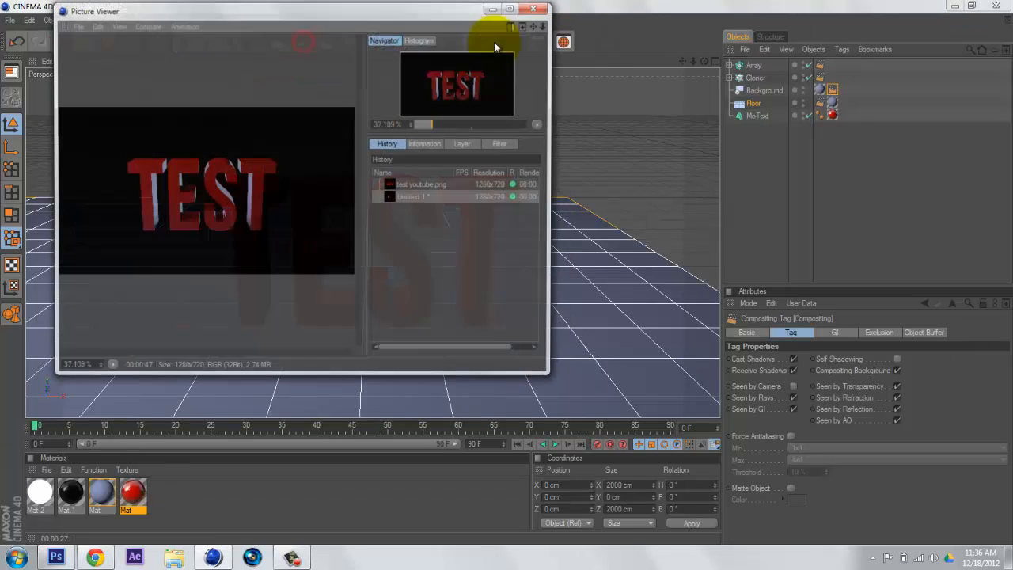
- Minimize Cinema 4D and Photoshop to reveal the desktop, and switch to Chrome
{"action": "left_click", "coordinate": [950, 6]}
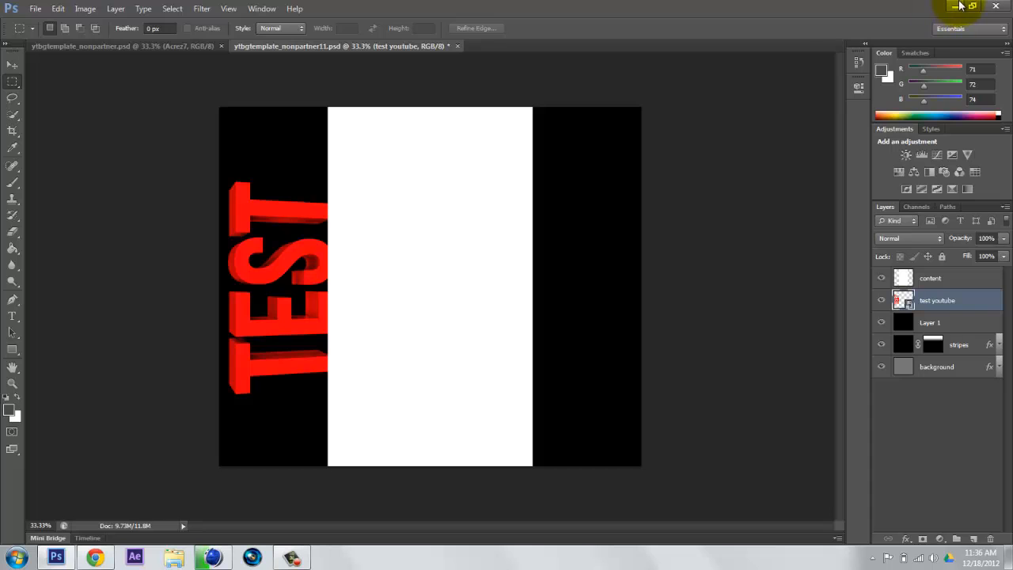
{"action": "left_click", "coordinate": [952, 6]}
{"action": "left_click", "coordinate": [957, 6]}
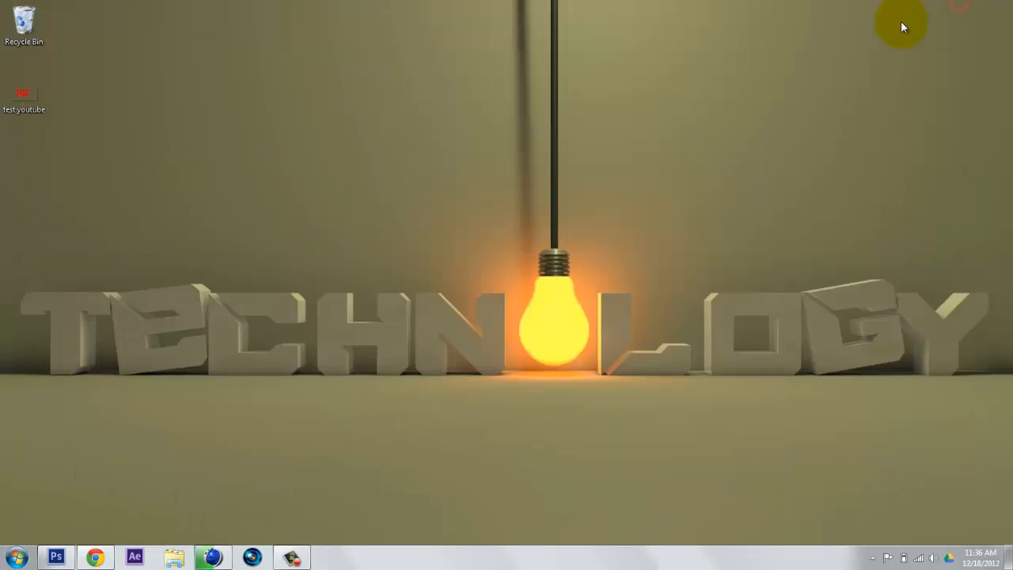
{"action": "left_click_drag", "start_coordinate": [467, 225], "coordinate": [145, 338]}
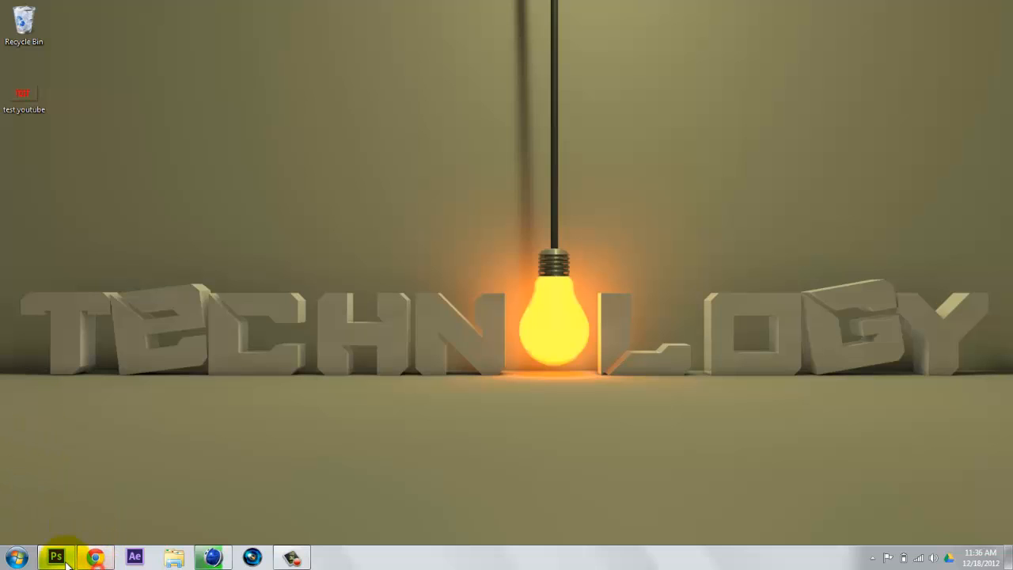
{"action": "left_click", "coordinate": [102, 554]}
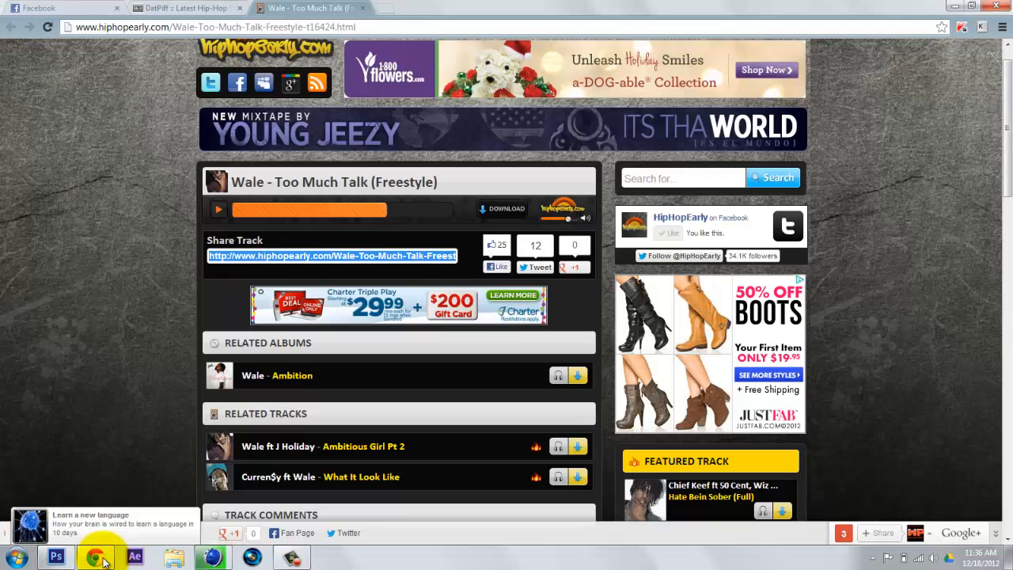